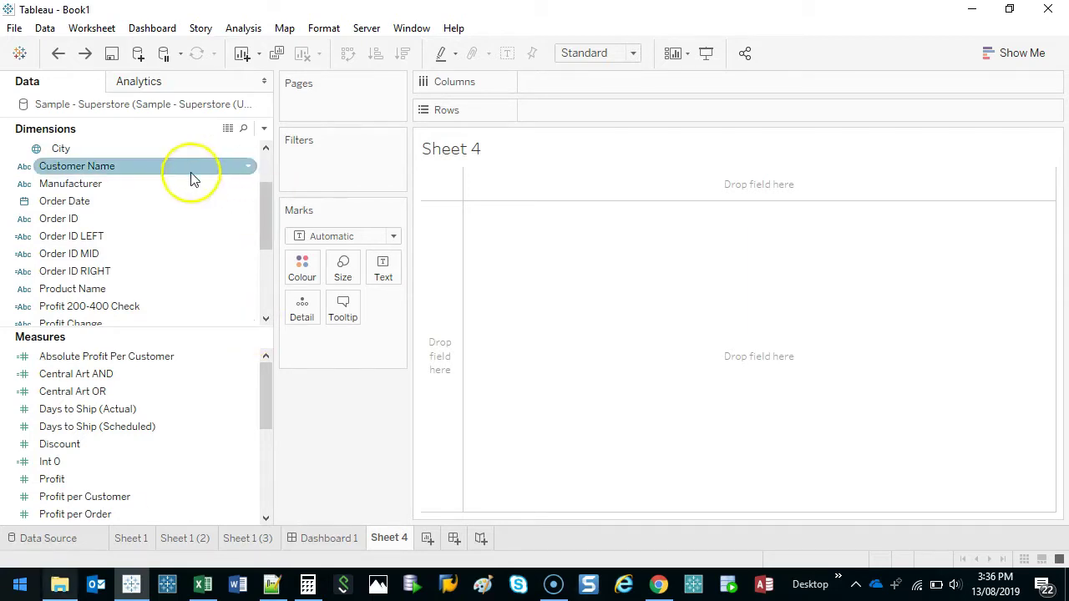
- Examine the Manufacturer values in the underlying Superstore data, comparing the text before the comma in each row
click(95, 218)
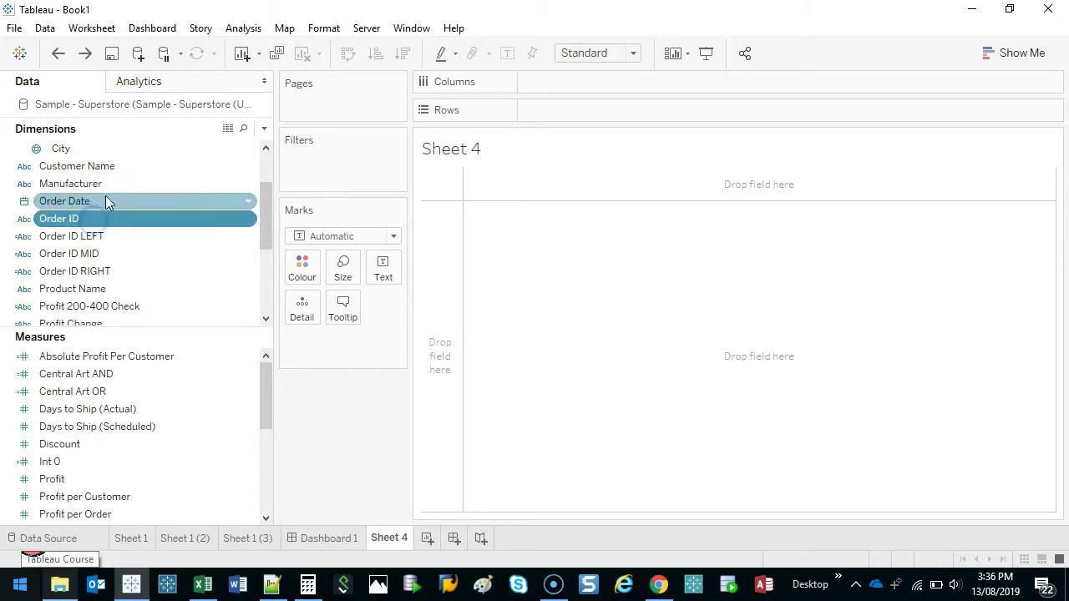
click(228, 127)
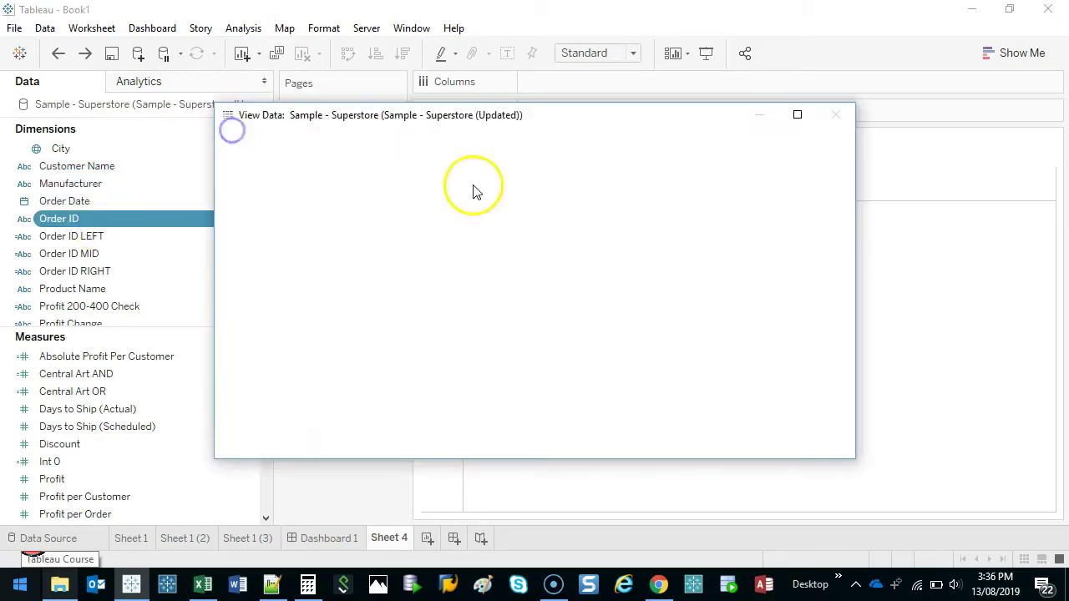
drag(288, 451, 351, 451)
drag(426, 182, 424, 359)
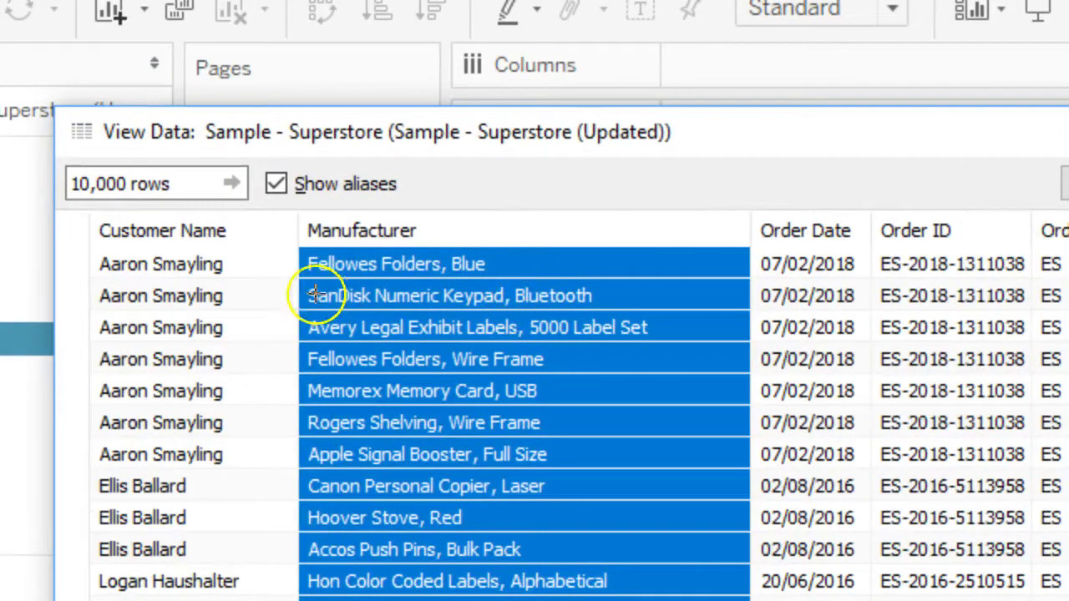
drag(309, 281, 442, 282)
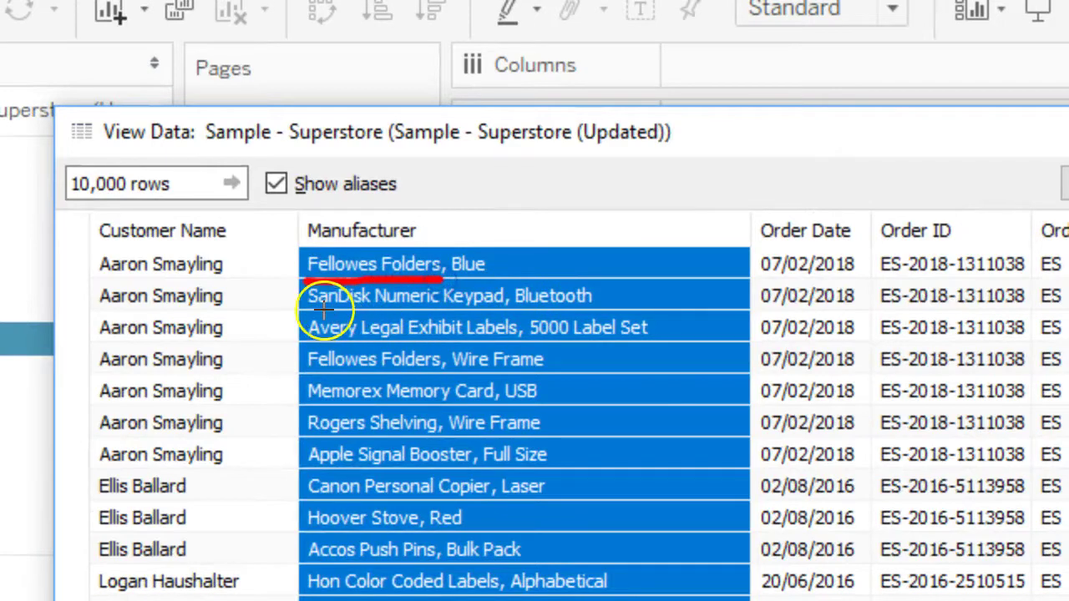
drag(308, 310, 519, 310)
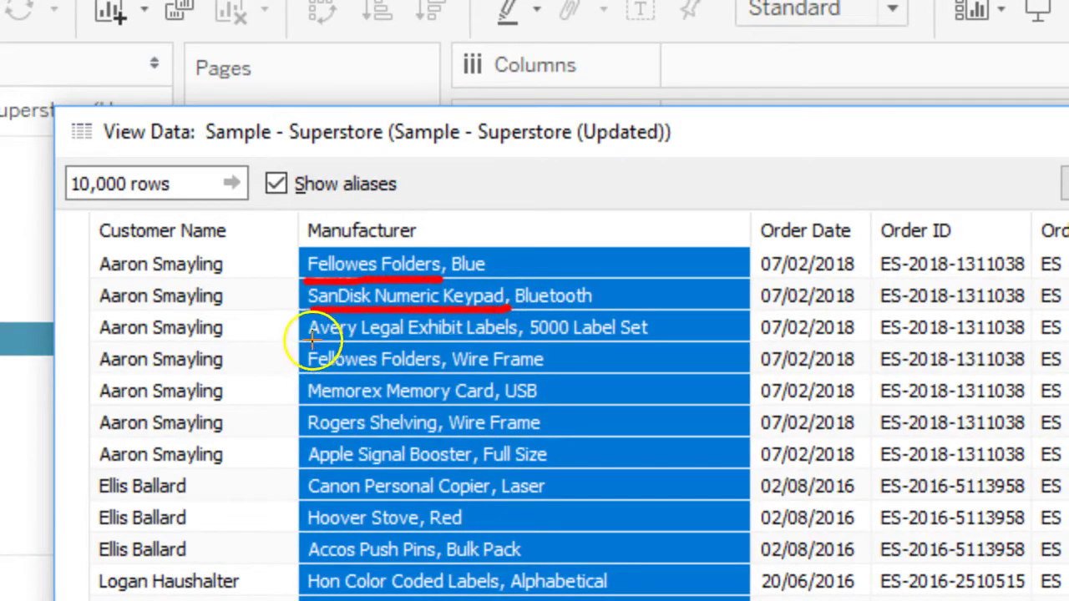
drag(312, 338, 440, 340)
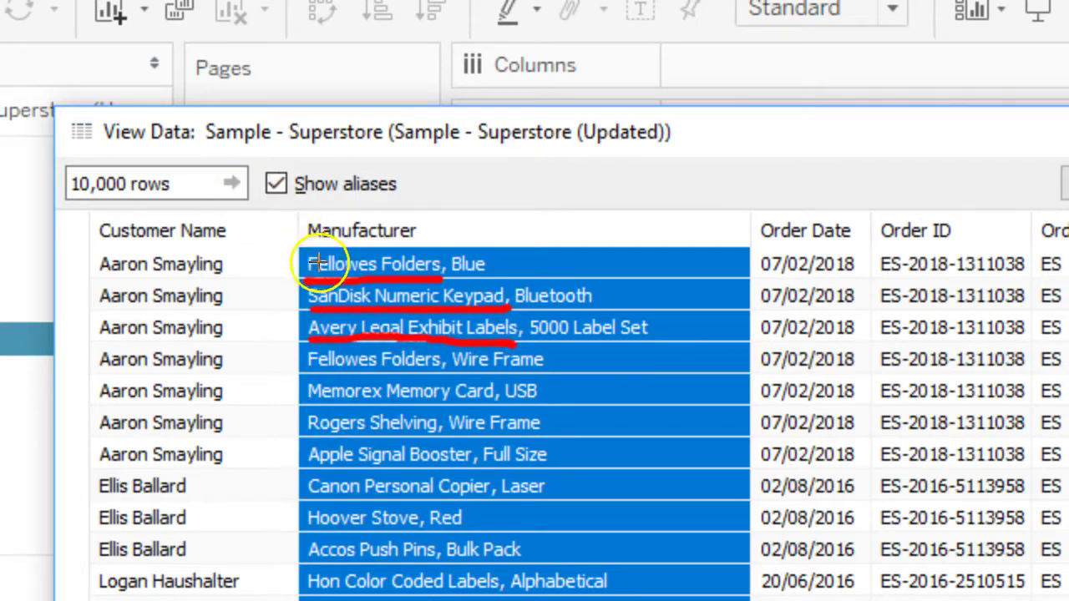
drag(312, 248, 324, 250)
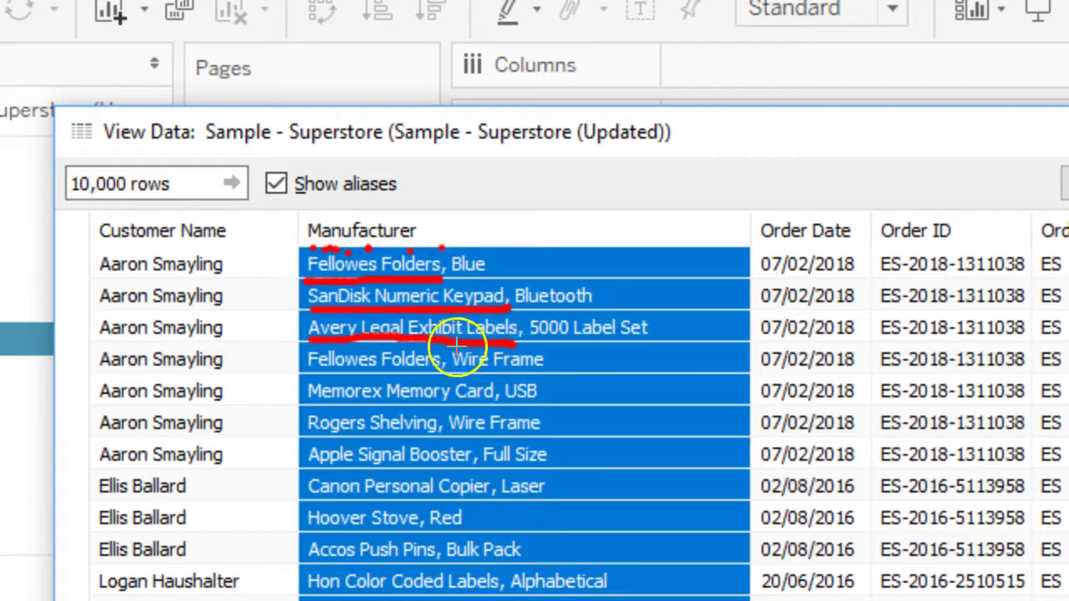
mouse_move(442, 243)
mouse_down()
mouse_move(442, 282)
mouse_move(511, 288)
mouse_up()
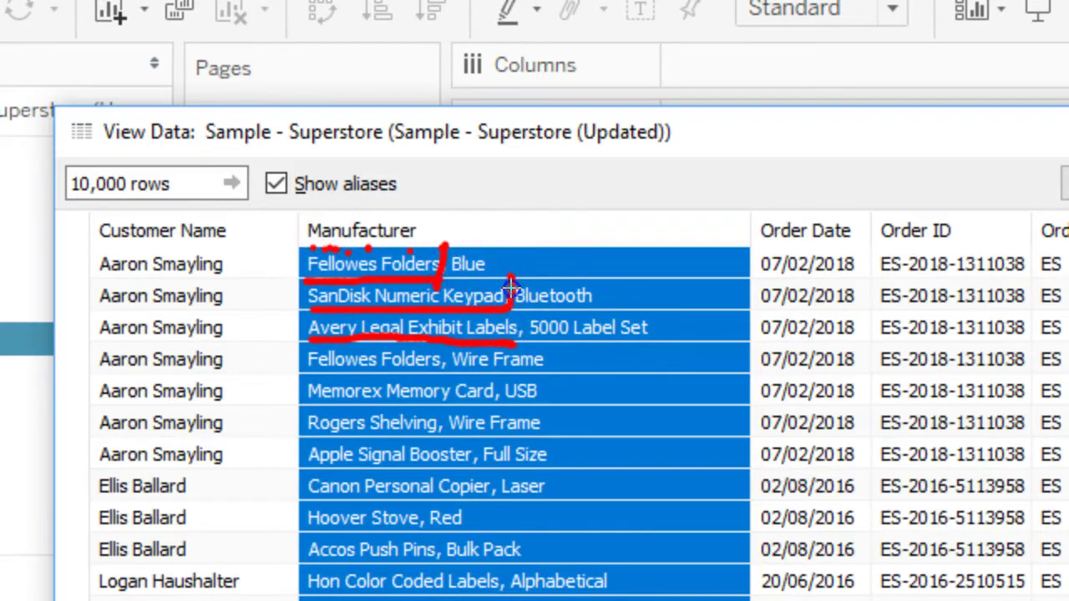
mouse_move(443, 342)
mouse_down()
mouse_move(447, 374)
mouse_move(496, 400)
mouse_up()
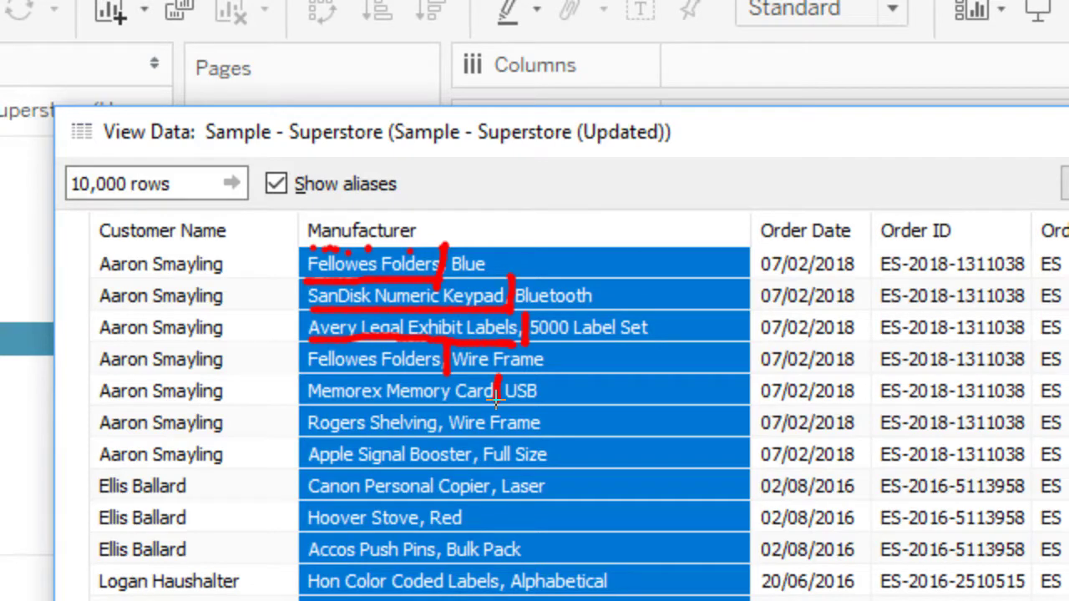
drag(496, 399, 498, 404)
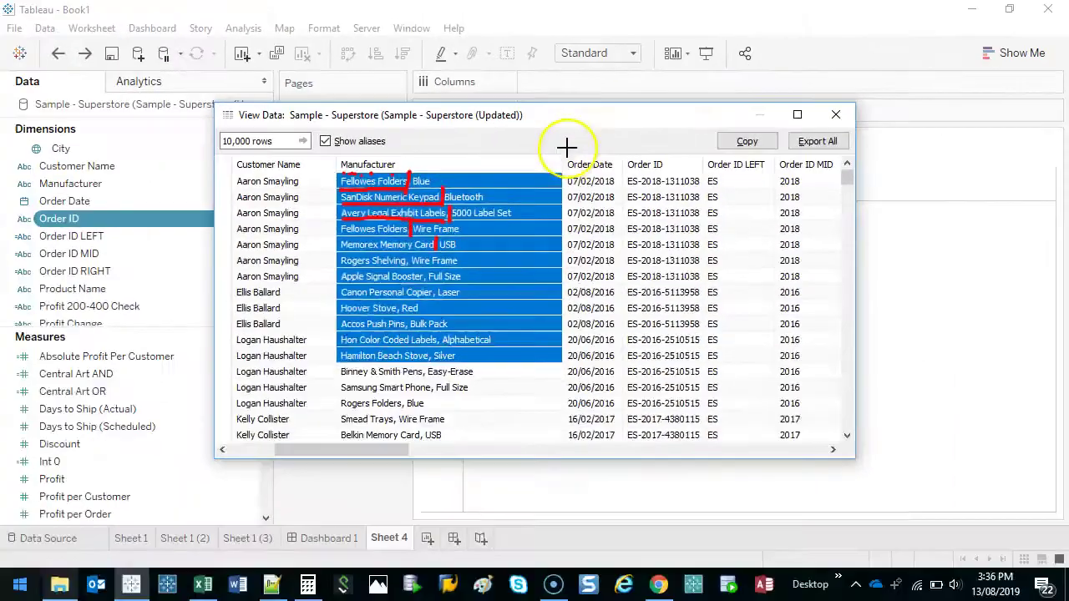
key(Escape)
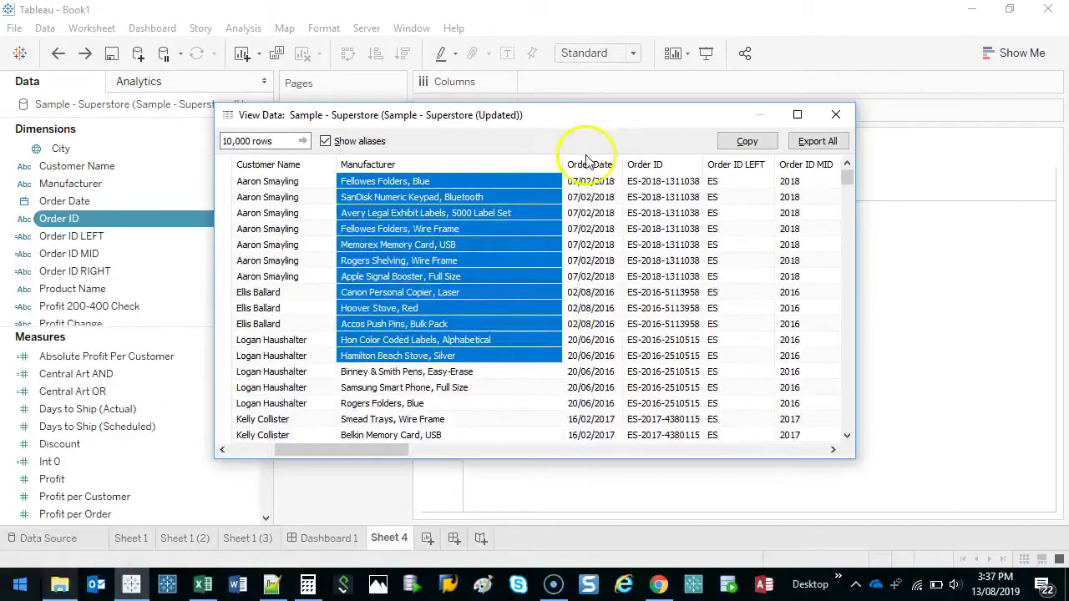
click(835, 115)
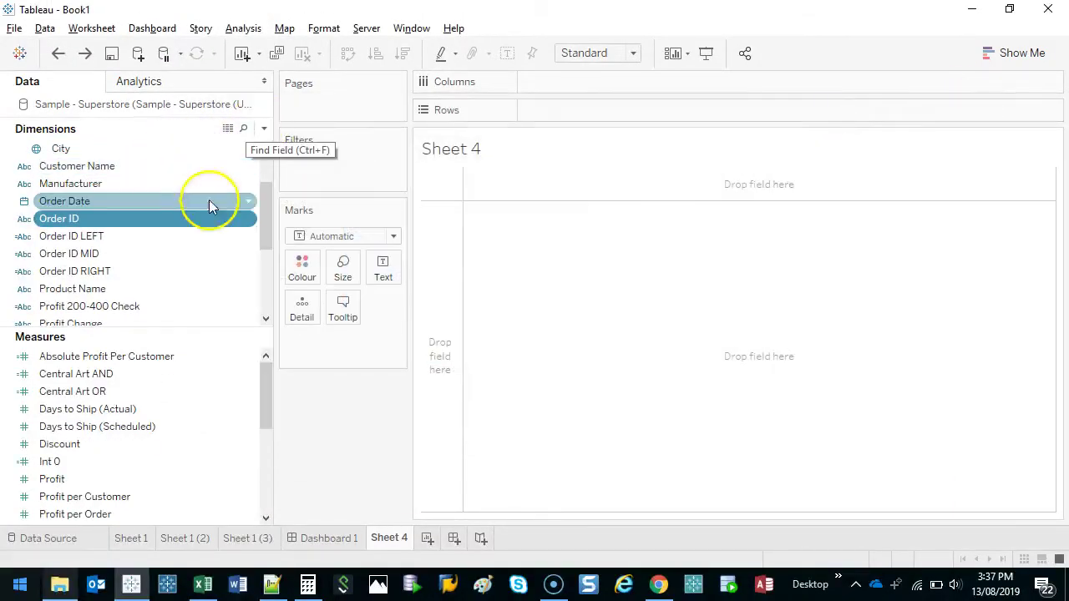
- Start a new calculated field named Manufacturer FIND
click(265, 129)
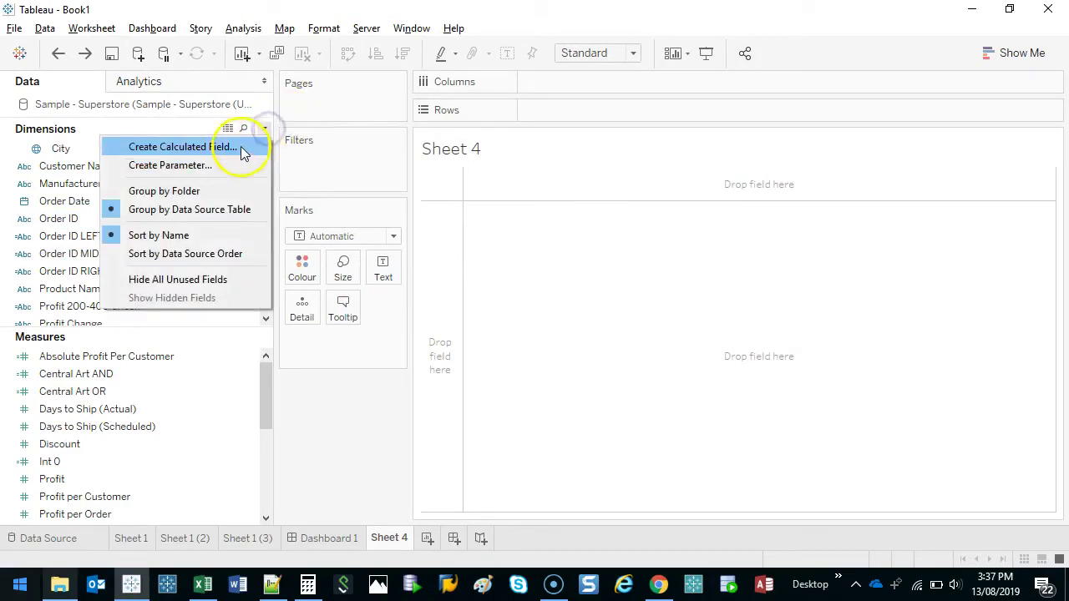
click(243, 146)
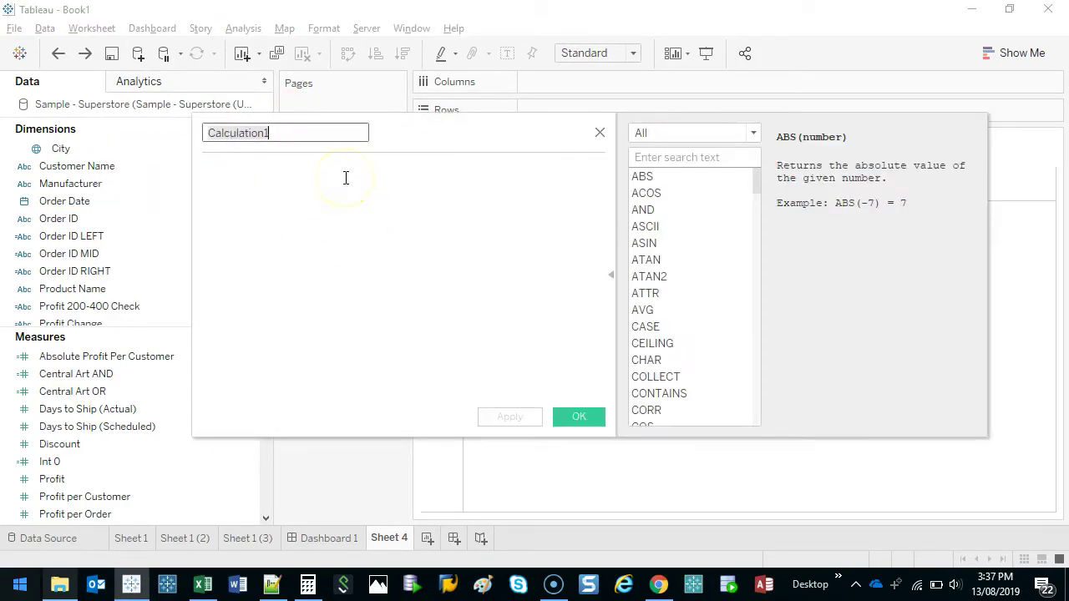
text(Manufacturer FIND)
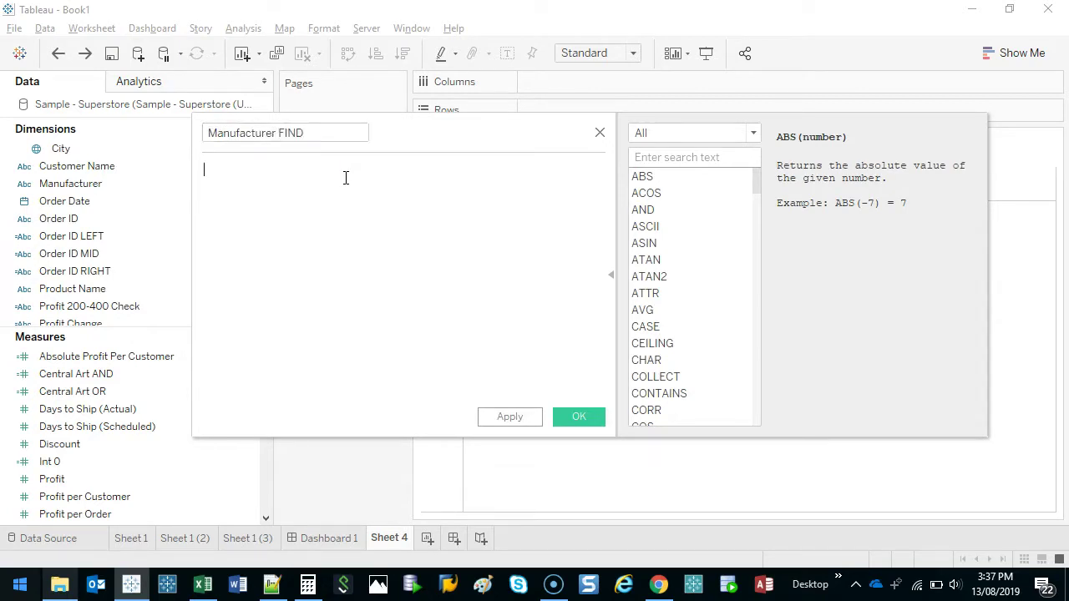
- Begin the formula with the find function and look up the FIND syntax in the function reference
click(311, 219)
text(find)
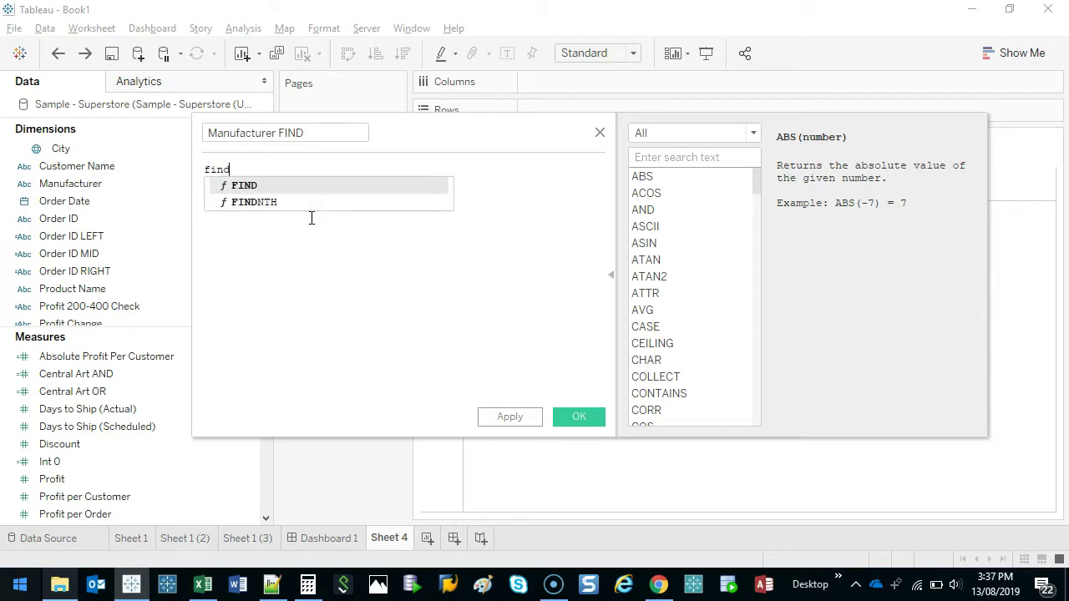
click(683, 157)
text(find)
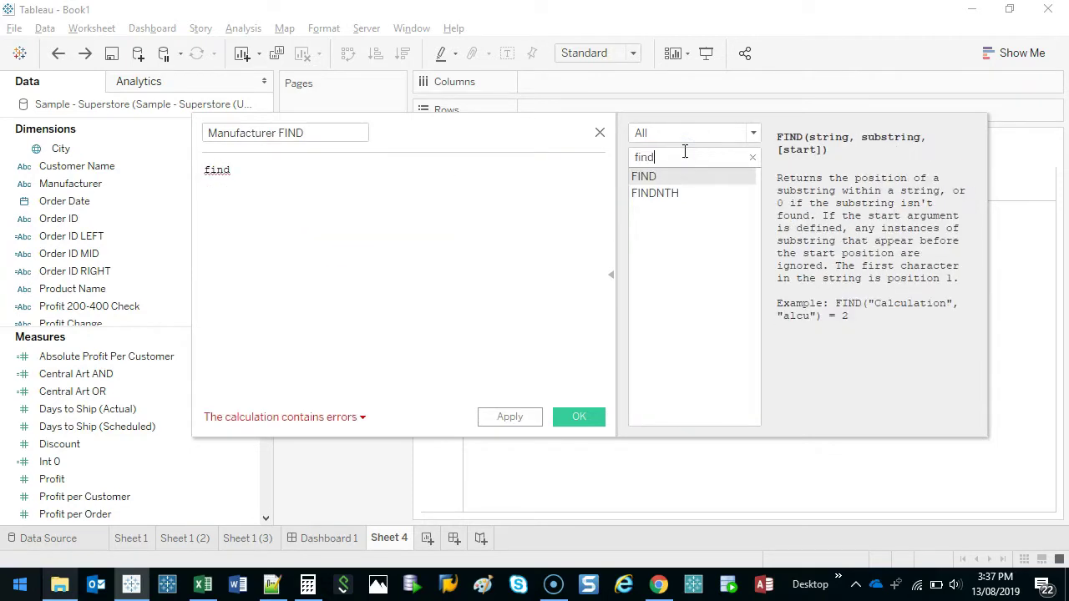
click(697, 178)
click(251, 164)
text(()
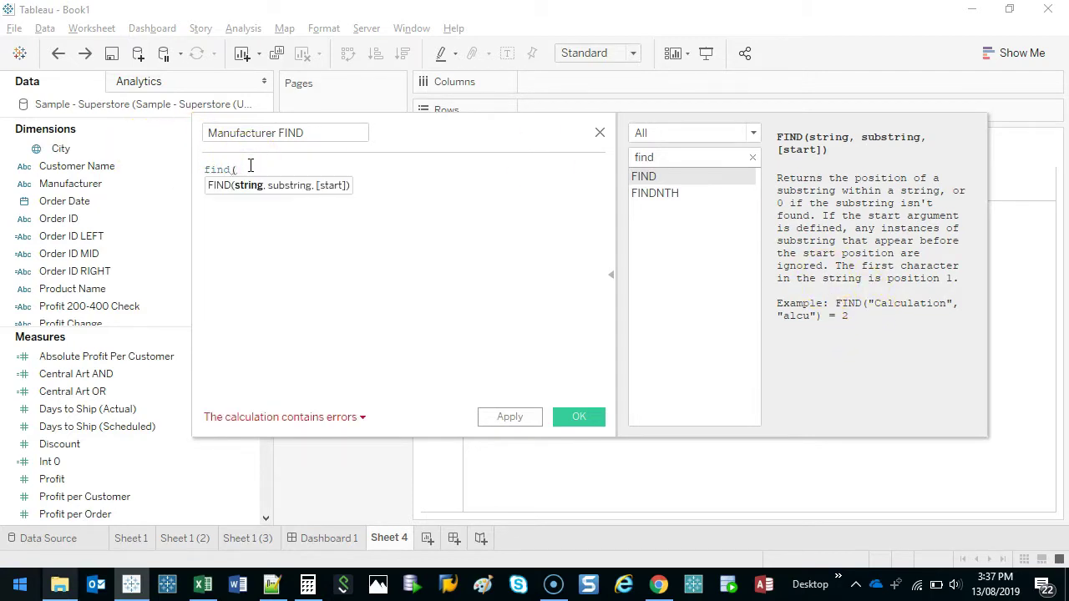
- Complete the formula as find([Manufacturer],",") without the optional start argument and save the calculated field
drag(76, 183, 383, 190)
text(,)
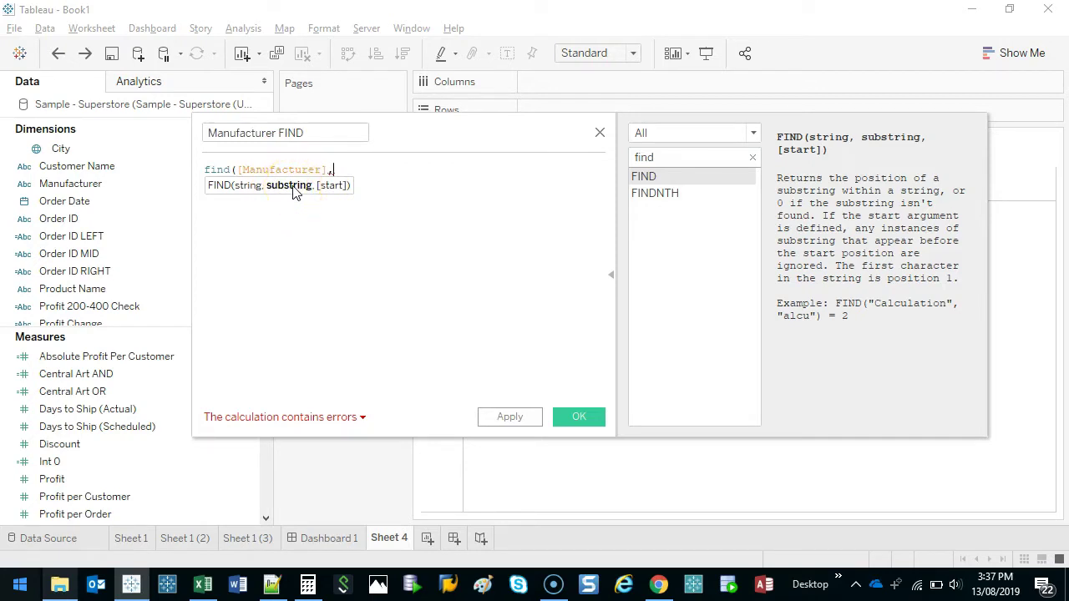
text(,)
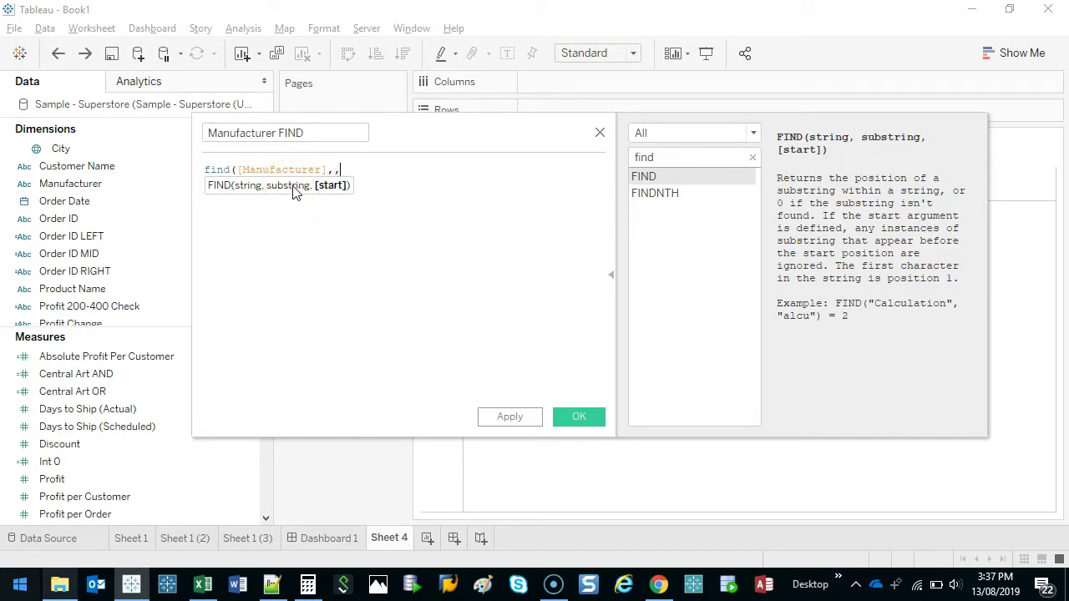
key(BackSpace)
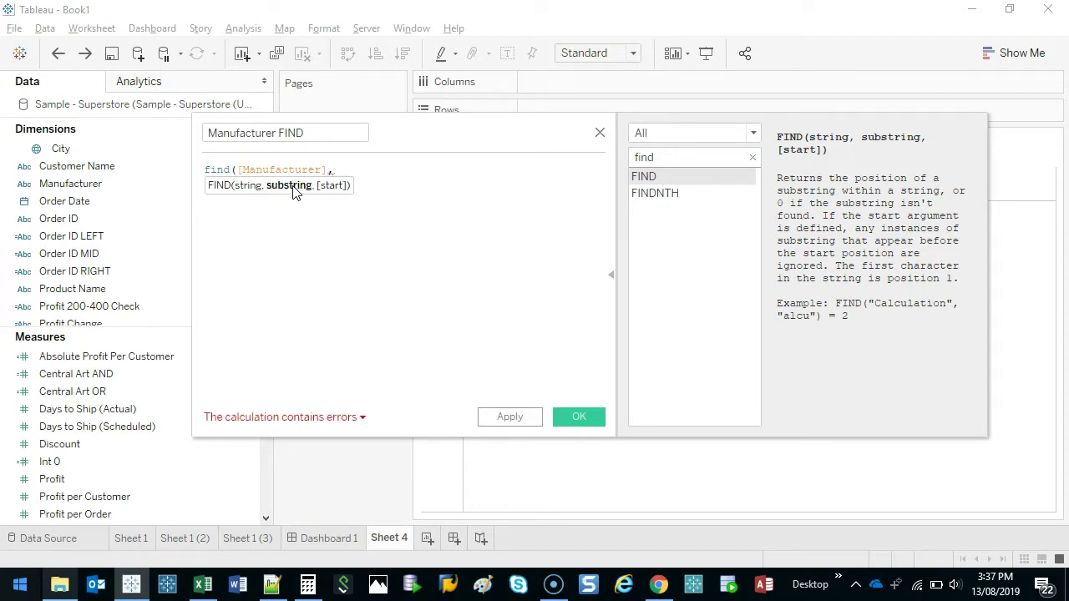
text(","))
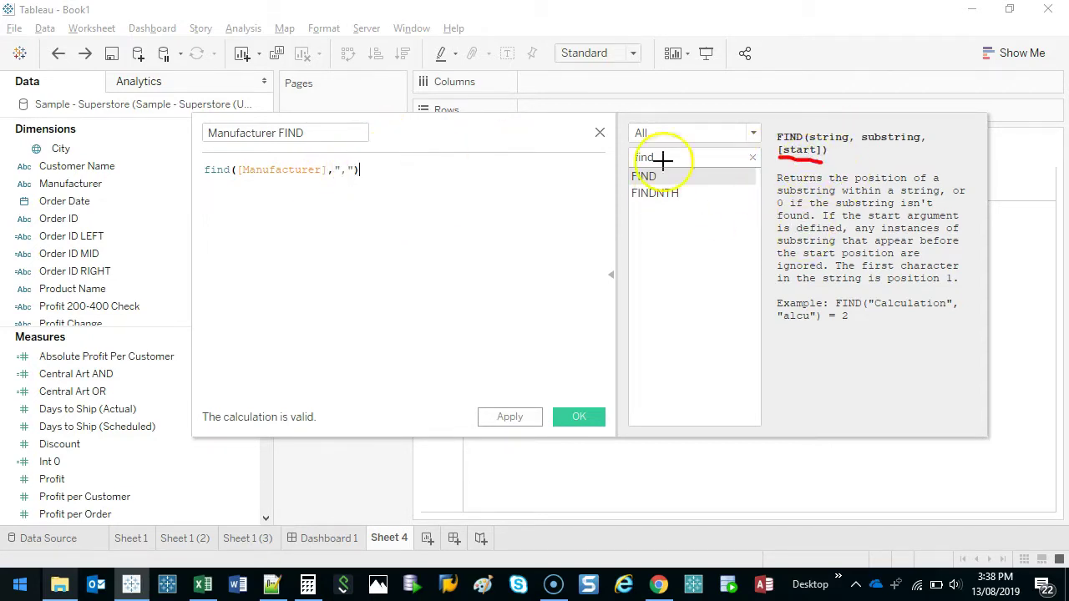
key(BackSpace)
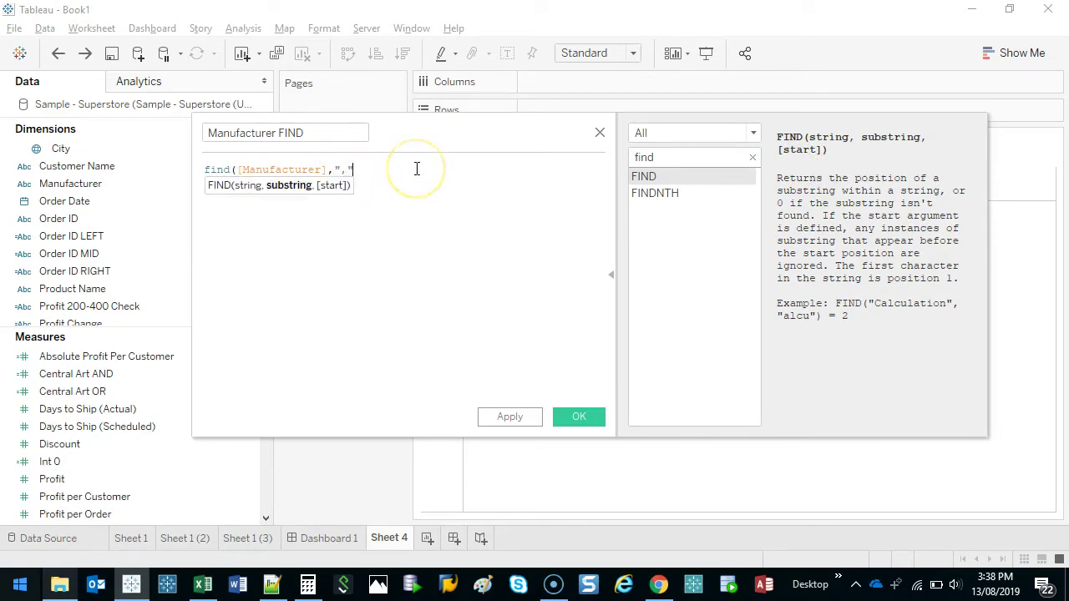
drag(314, 196, 348, 196)
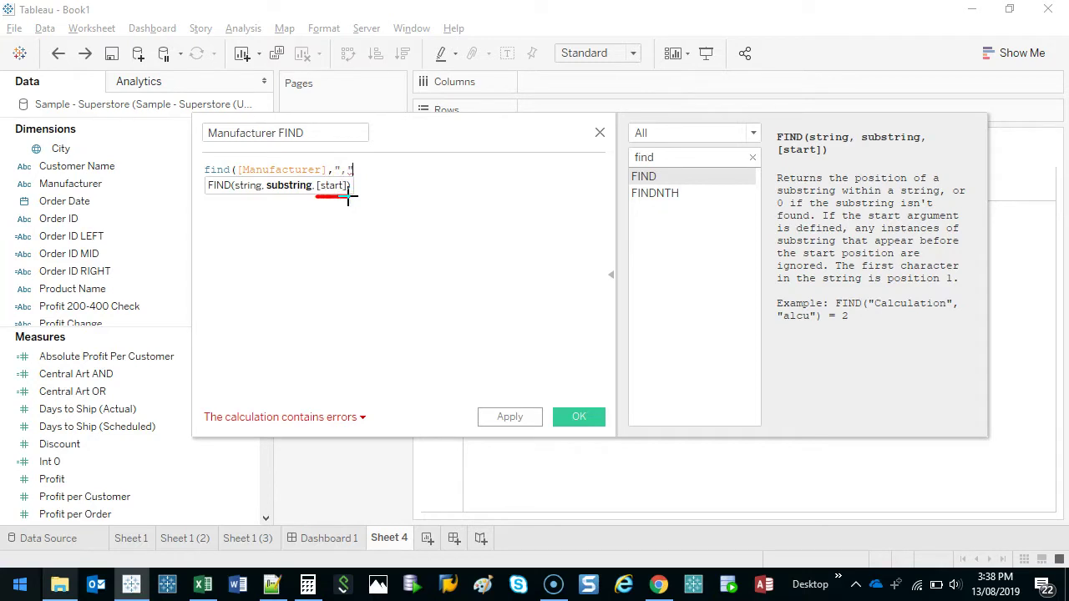
click(381, 176)
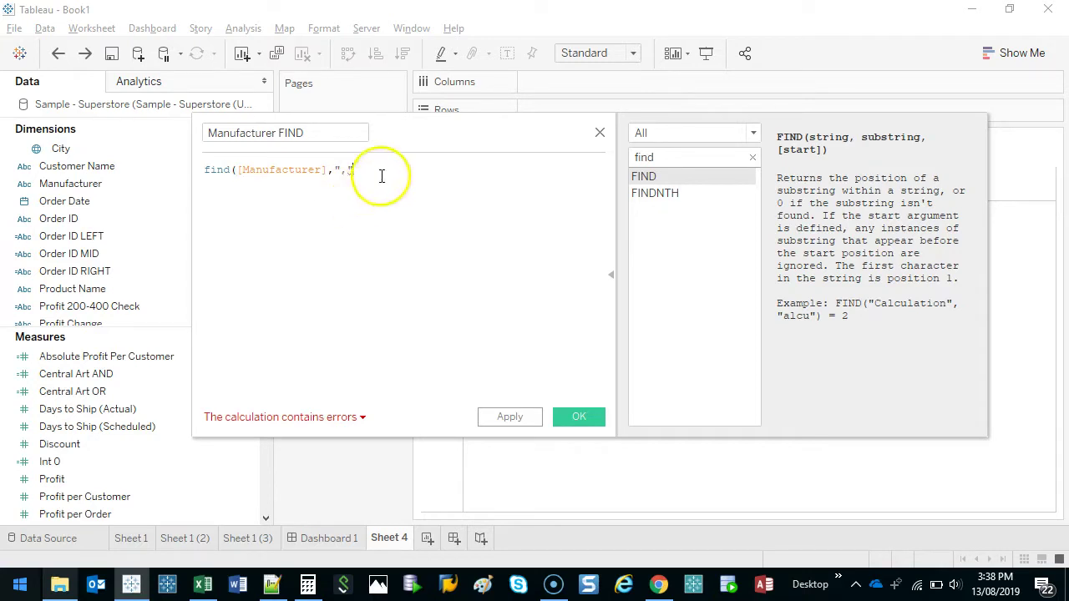
text())
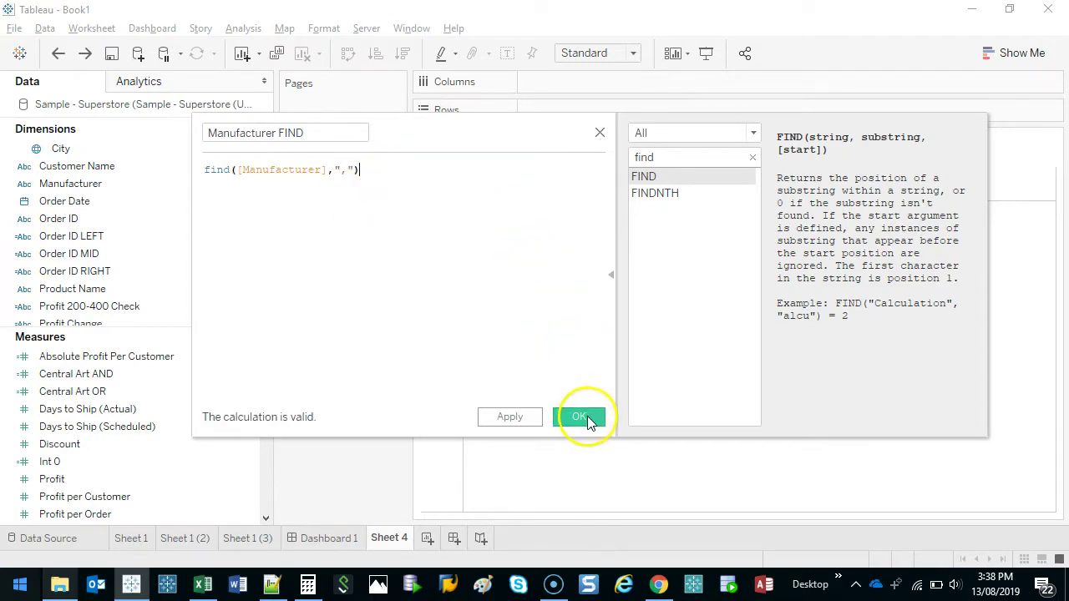
click(585, 417)
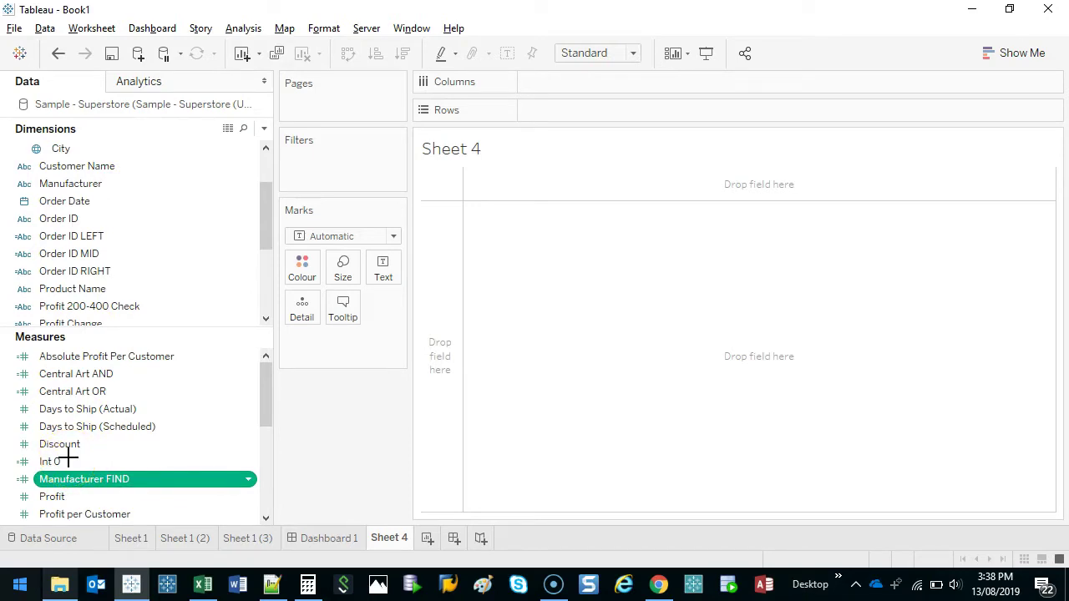
- Export all of the underlying Superstore data to the Downloads folder as Sample - Superstore (Sample - Superstore (Updated)).csv
click(228, 128)
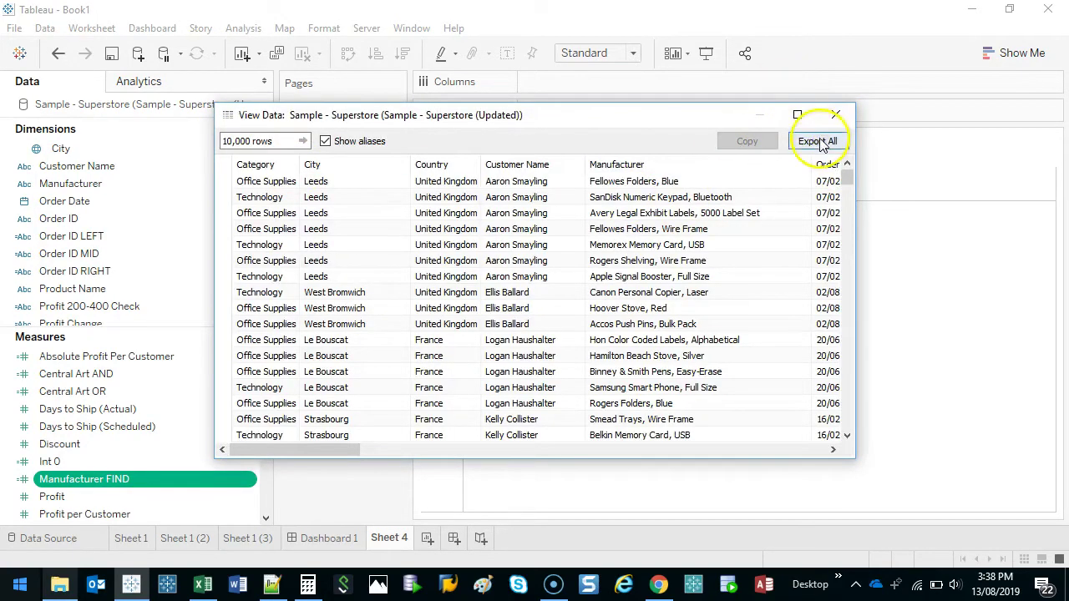
click(817, 142)
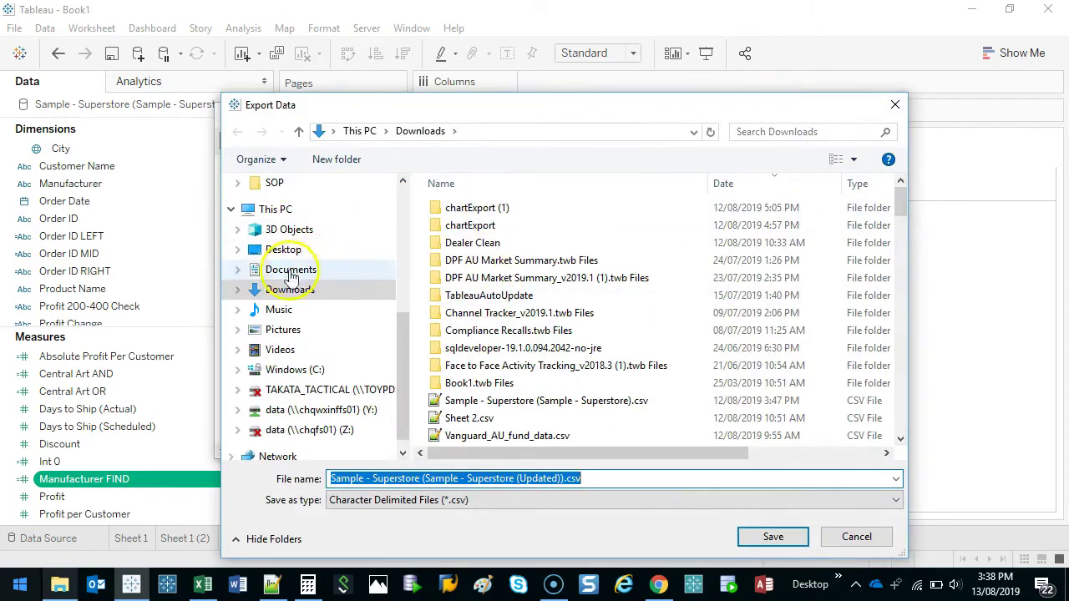
click(770, 537)
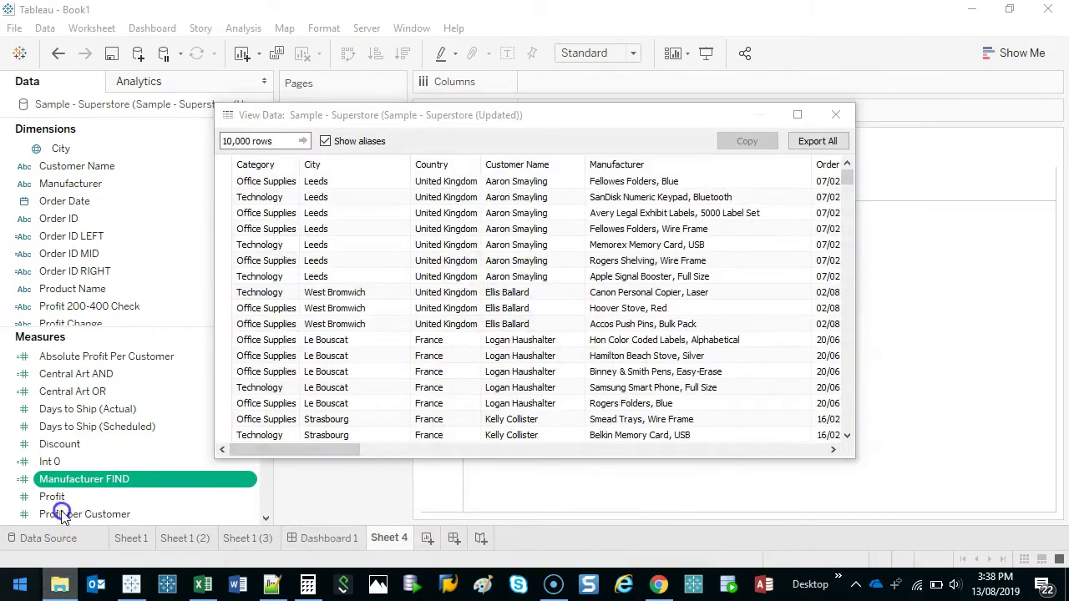
- Switch to the Downloads folder in File Explorer and open the exported Sample - Superstore CSV file in Excel
right_click(65, 587)
click(82, 187)
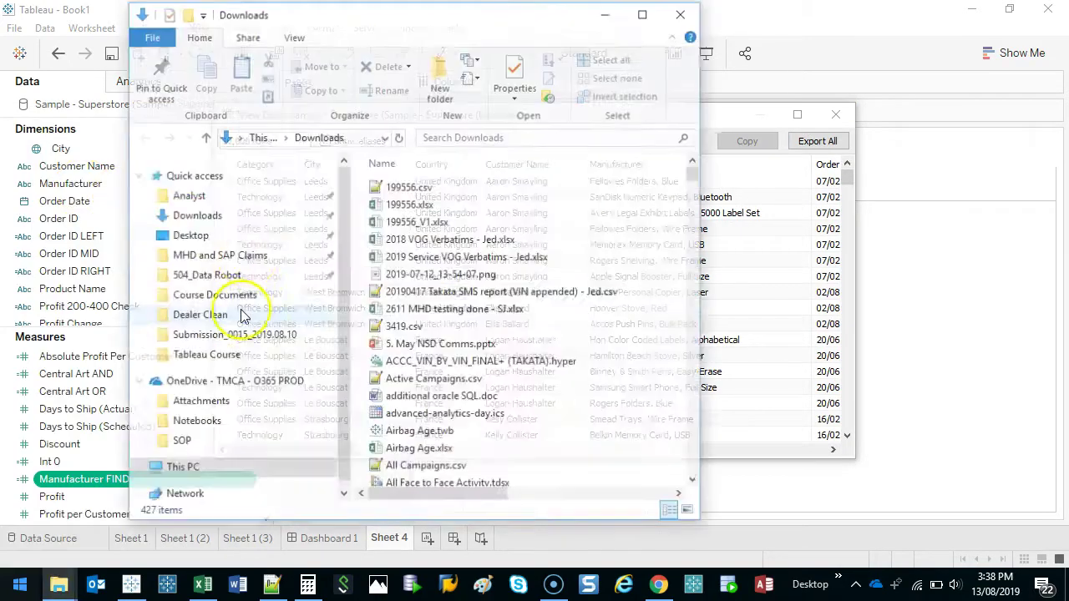
click(460, 395)
right_click(459, 392)
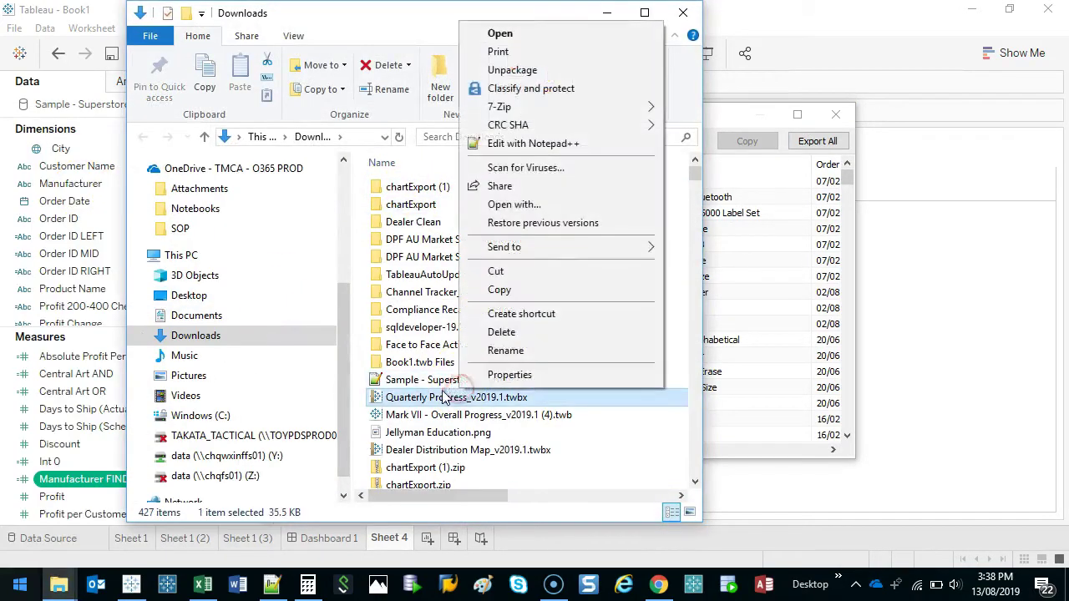
right_click(436, 381)
click(541, 198)
click(649, 202)
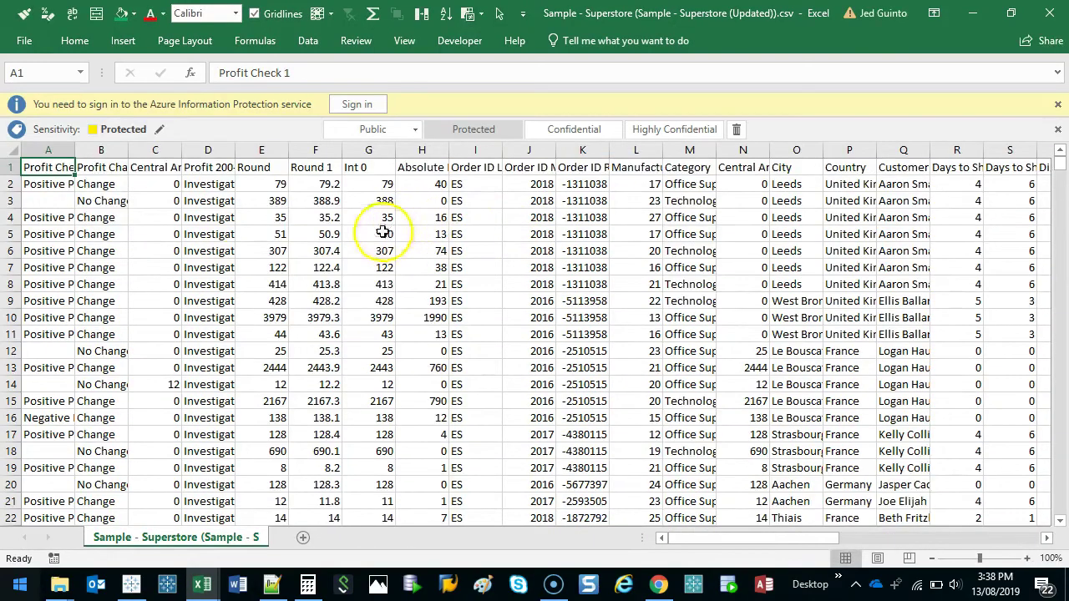
- Fill the whole Manufacturer FIND column with green to mark it
click(638, 165)
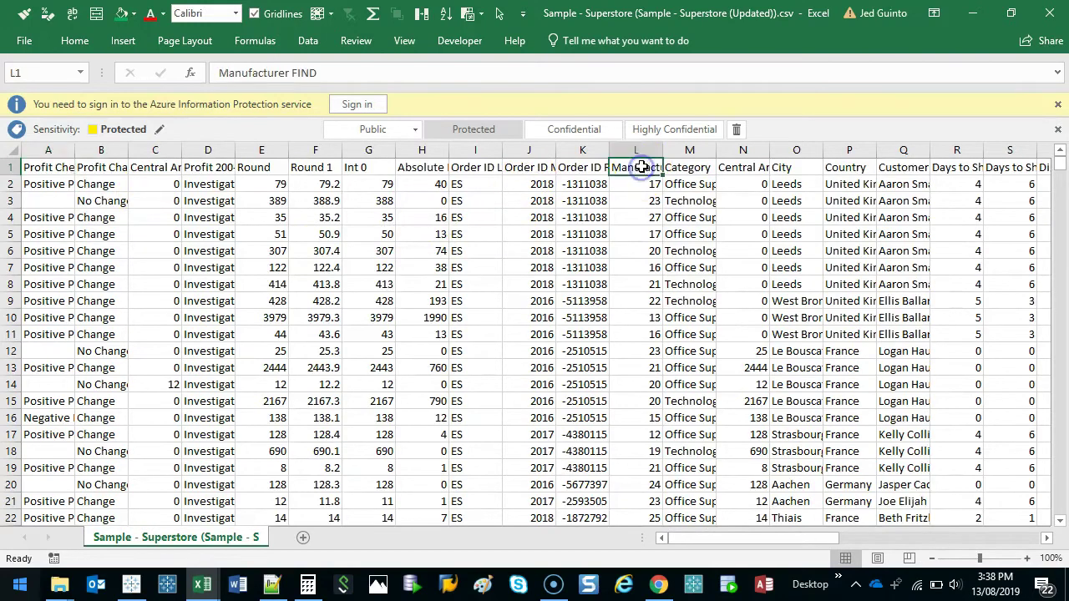
click(636, 149)
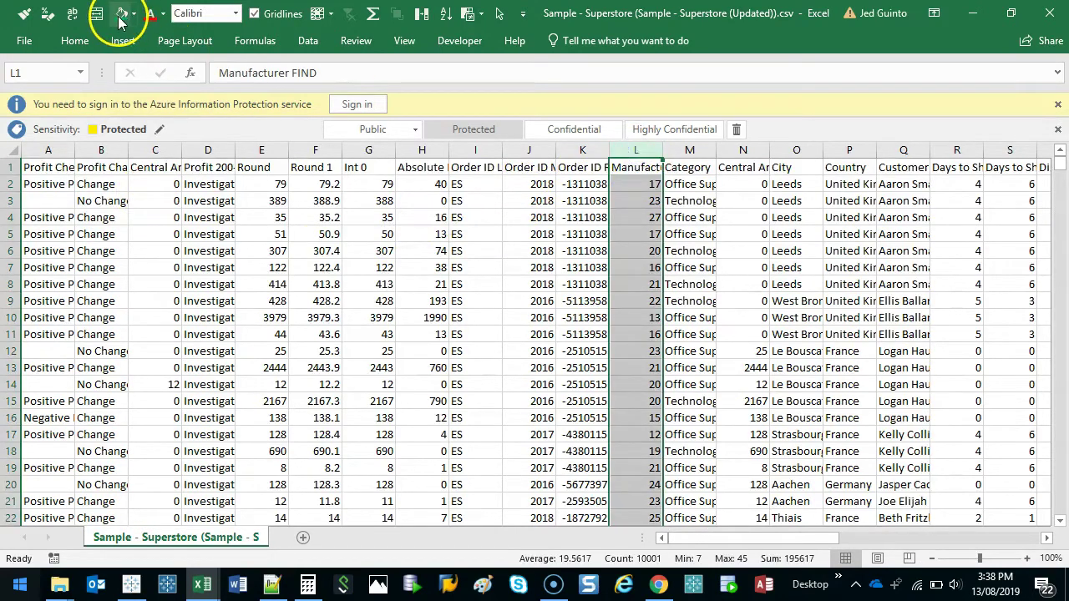
click(121, 13)
click(413, 209)
- Search the header row for "manu" to locate the Manufacturer column
click(256, 167)
key(shift+space)
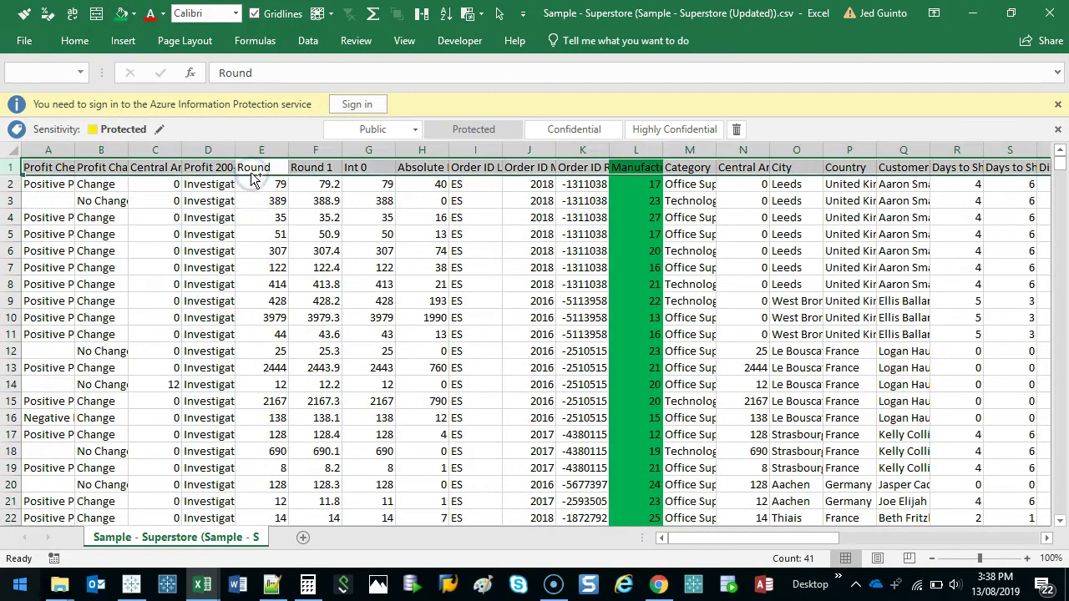
key(ctrl+f)
text(manu)
key(Return)
key(Return)
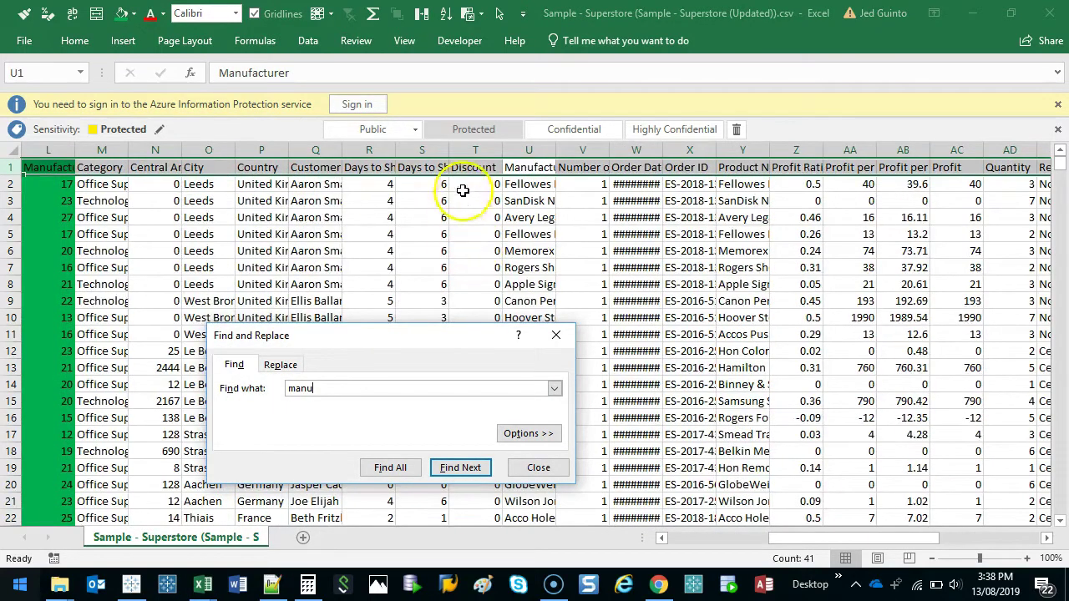
click(539, 164)
click(555, 334)
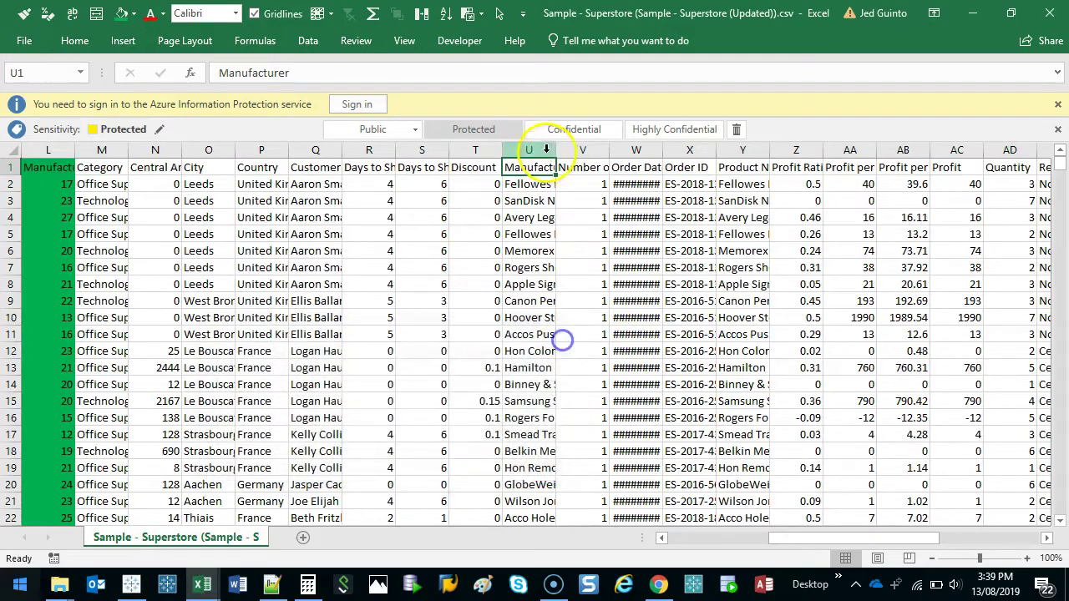
- Fill the Manufacturer column green and delete the columns between it and Manufacturer FIND as well as all columns after it
click(528, 150)
drag(475, 151, 100, 162)
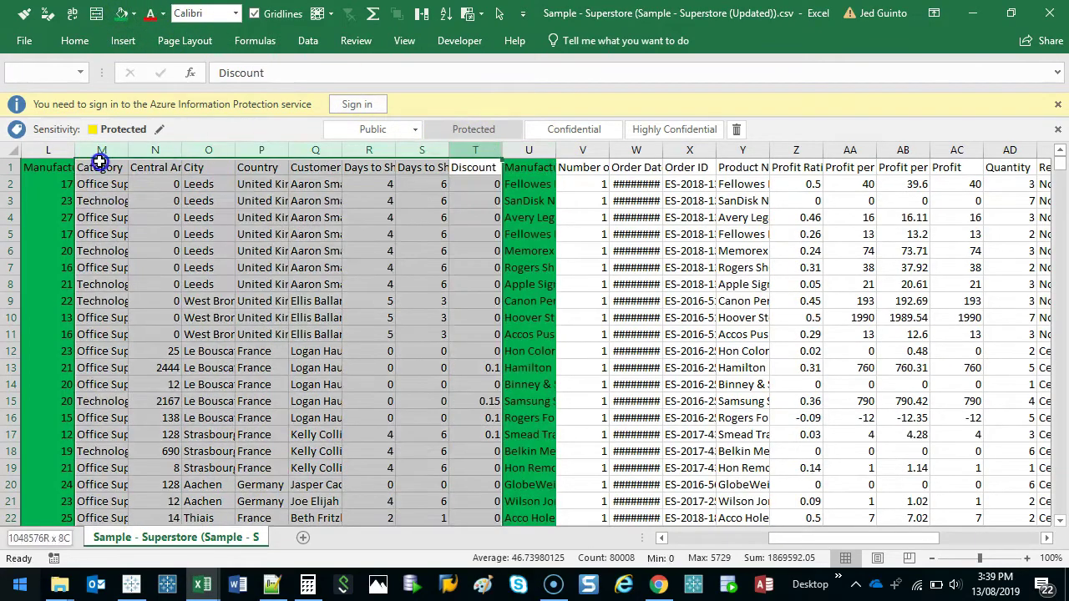
key(ctrl+minus)
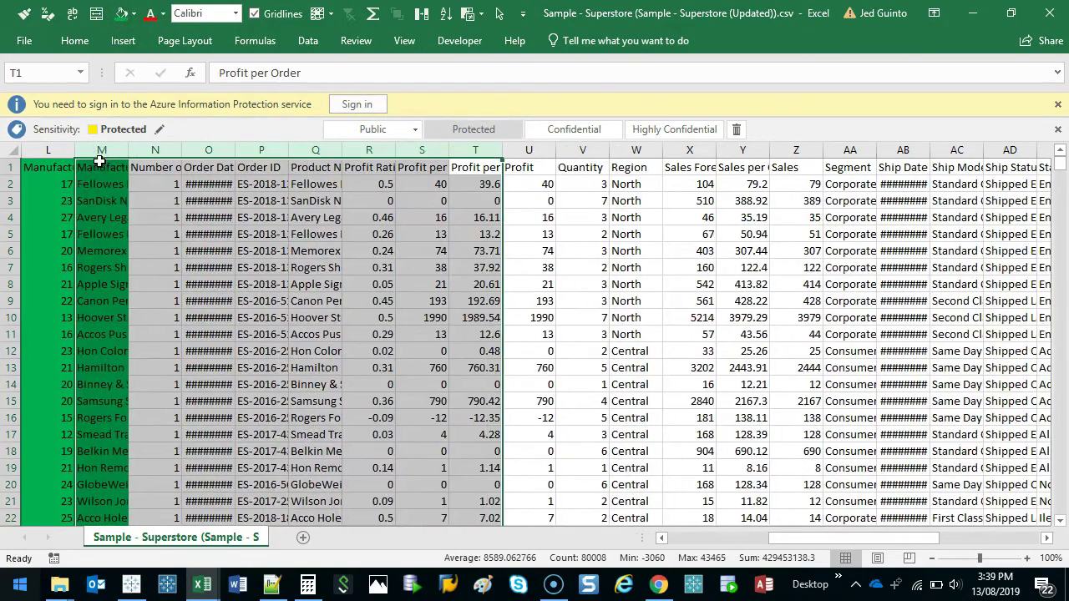
click(155, 167)
scroll(155, 168, right, 3)
key(Left)
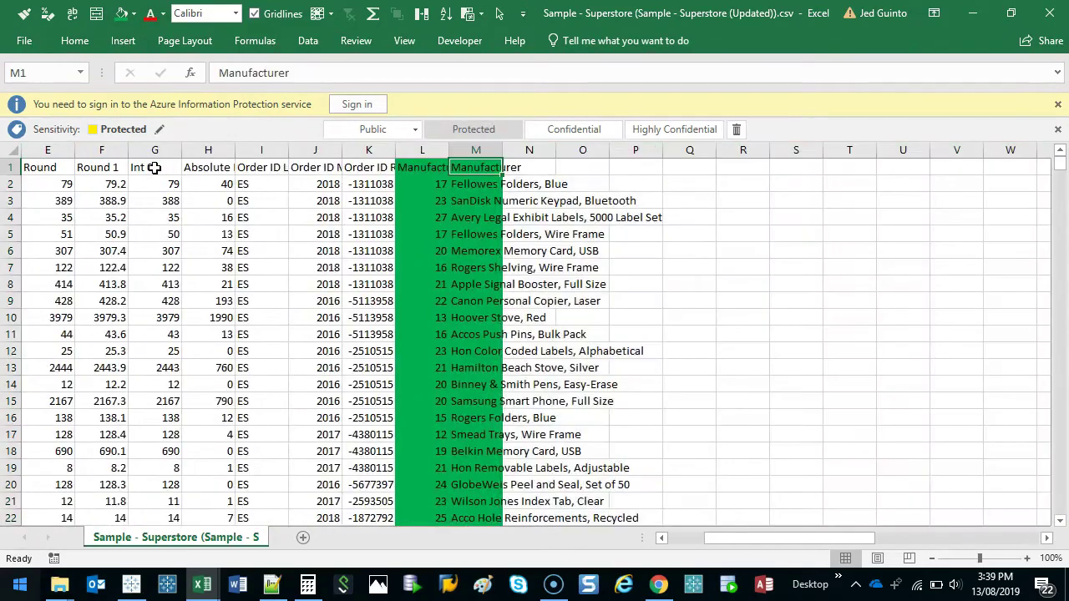
- Delete every column before Manufacturer FIND and autofit the widths of the two remaining columns
key(ctrl+Home)
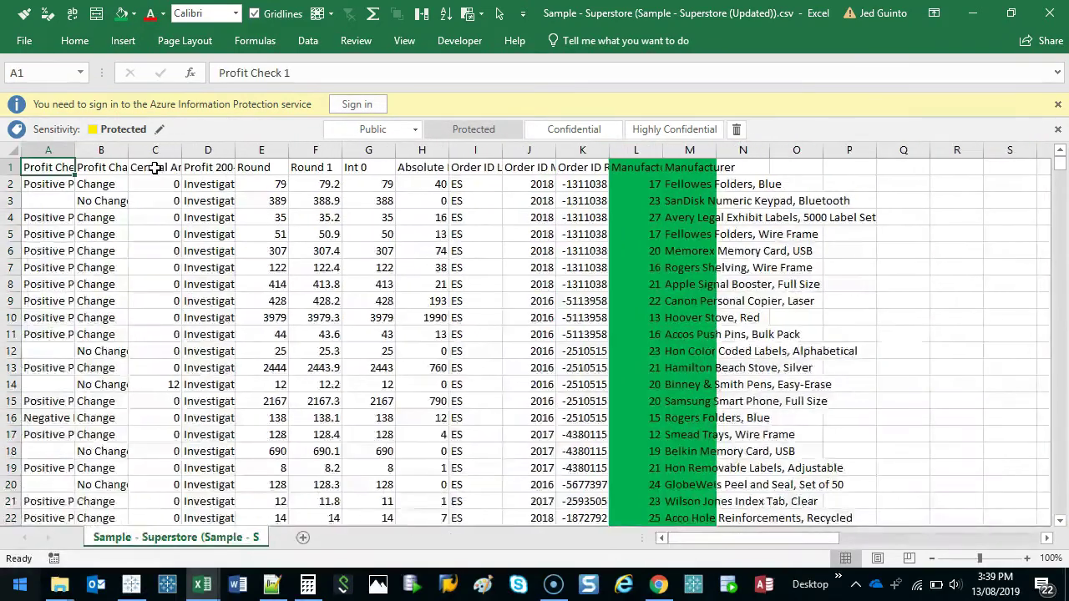
shift+click(557, 166)
key(ctrl+space)
key(ctrl+minus)
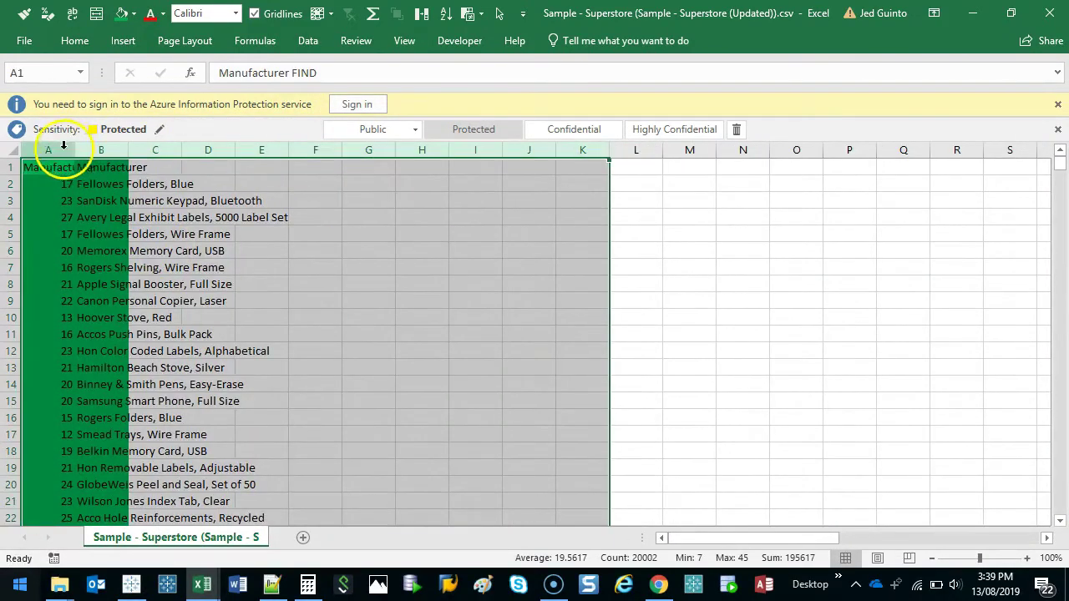
double_click(75, 149)
click(311, 308)
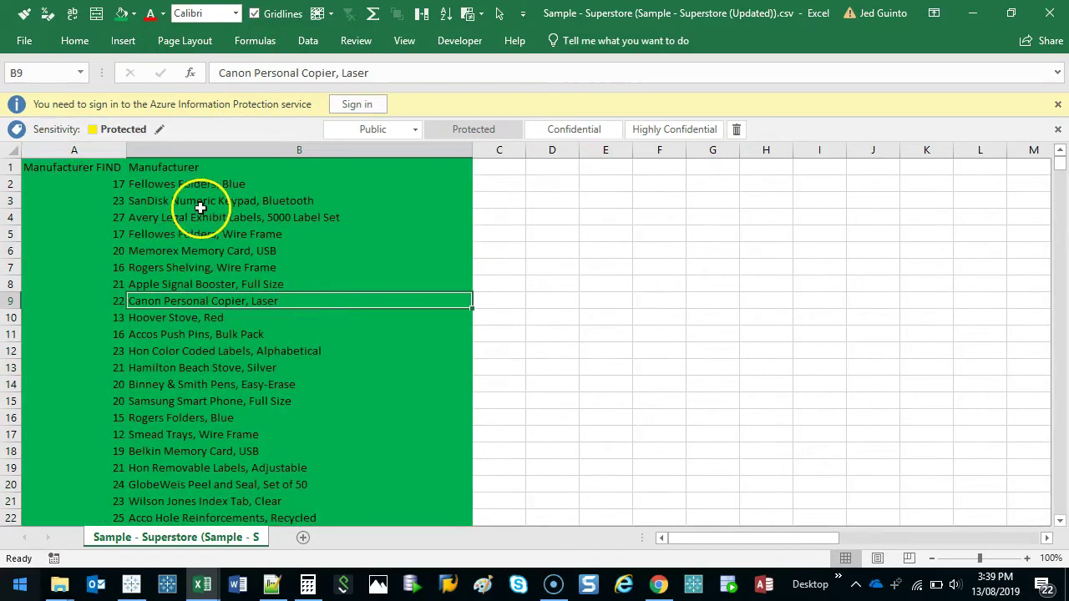
- Remove the fill color from the Manufacturer FIND and Manufacturer columns
drag(262, 150, 43, 149)
click(134, 13)
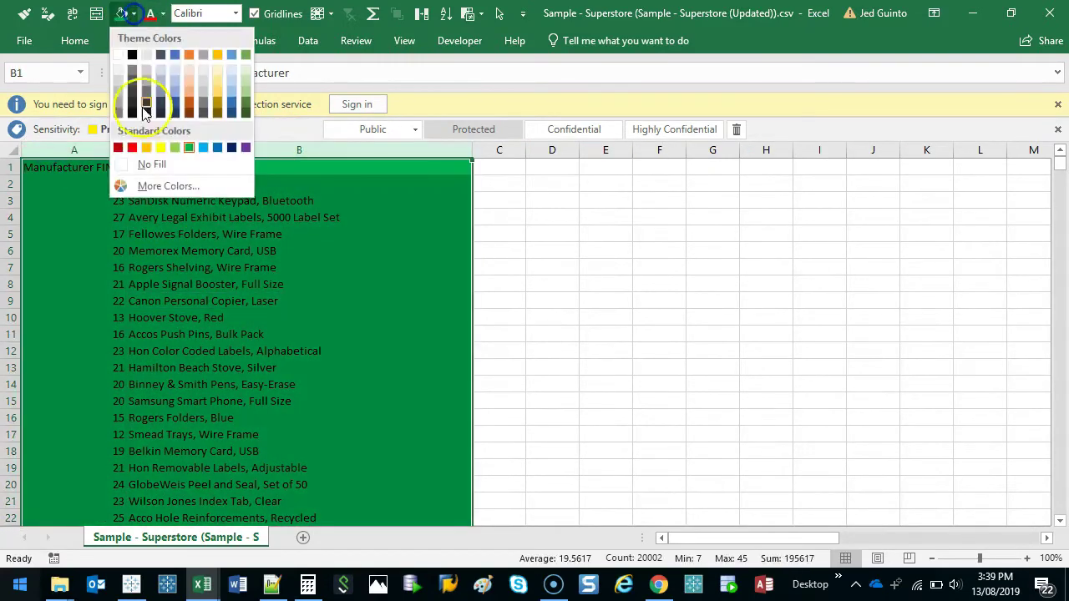
click(150, 164)
click(120, 234)
ctrl+scroll(121, 230, up, 5)
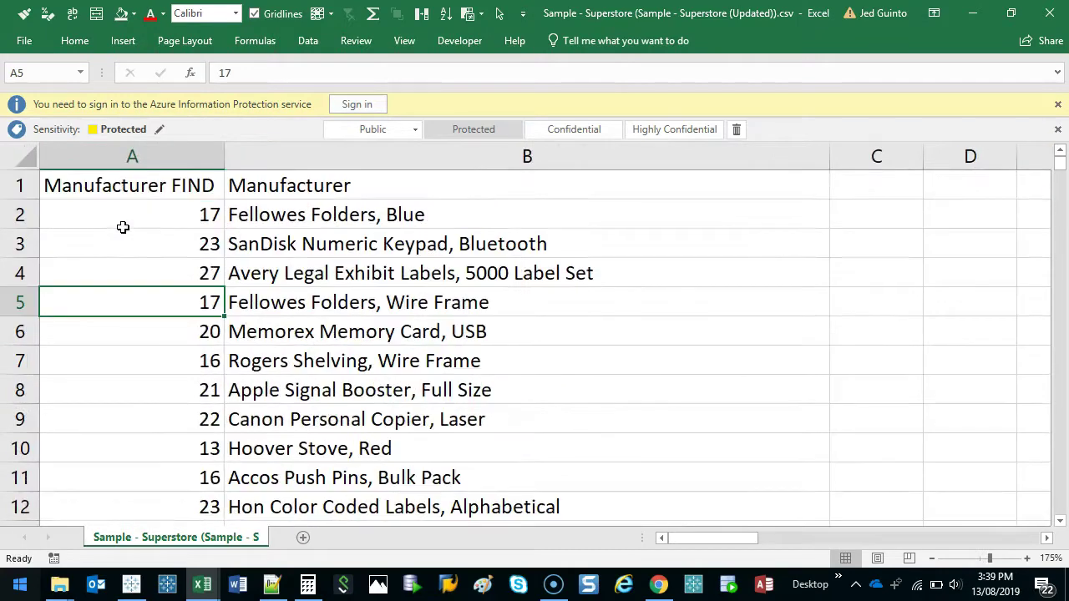
- Compare the Manufacturer FIND value in row 2 with the comma's character position in "Fellowes Folders, Blue"
click(115, 186)
click(142, 217)
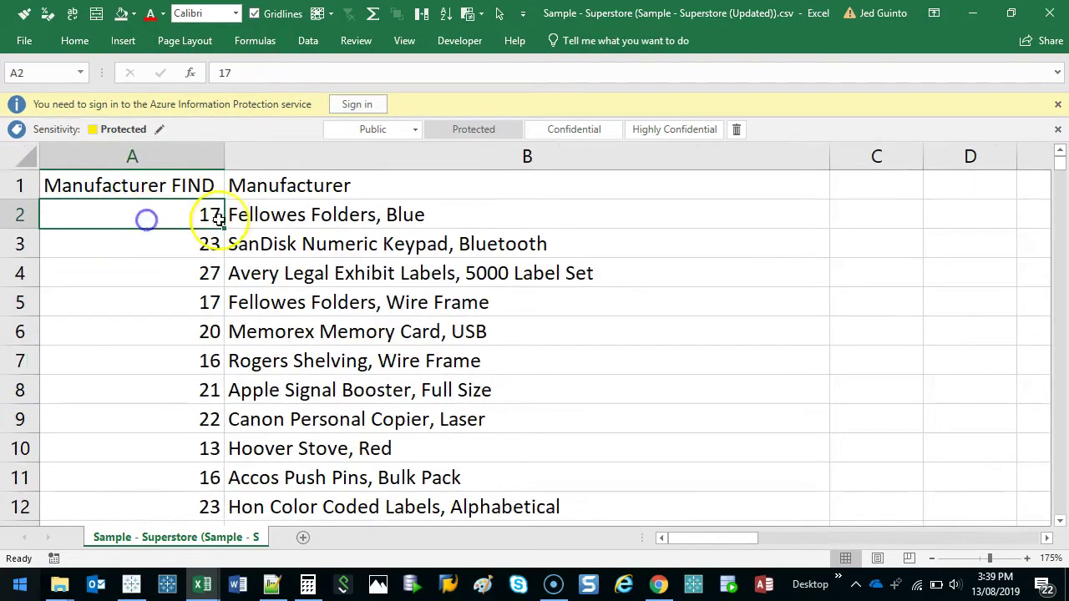
click(384, 217)
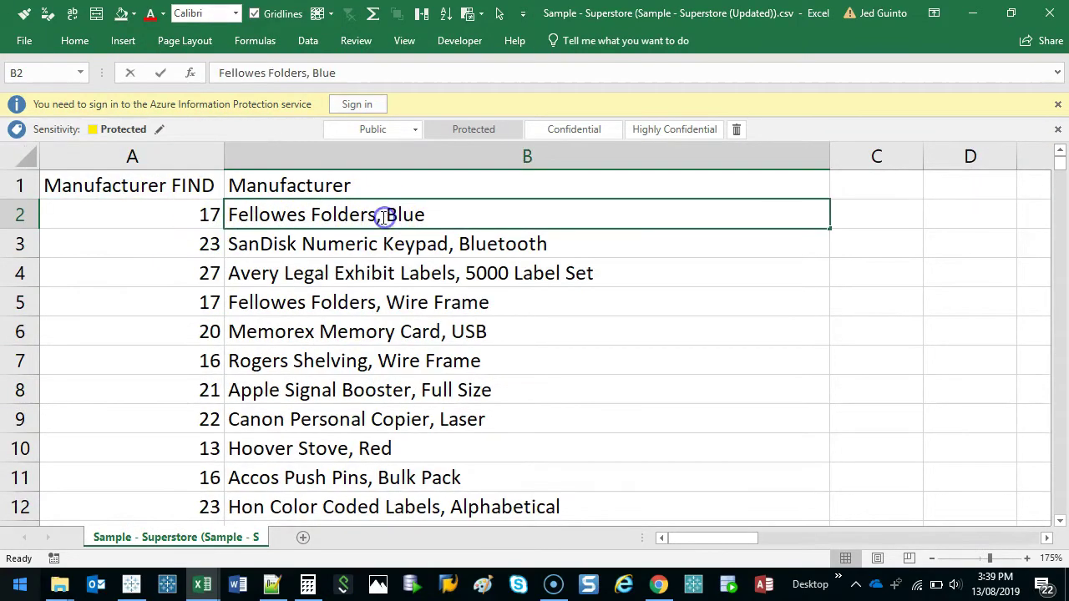
click(309, 266)
click(283, 220)
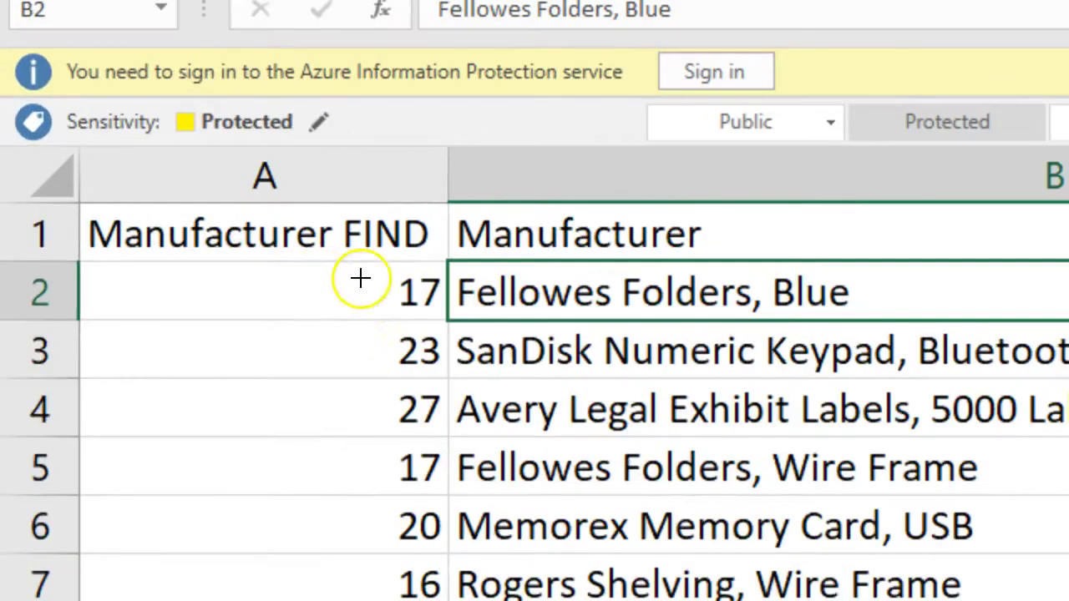
click(465, 270)
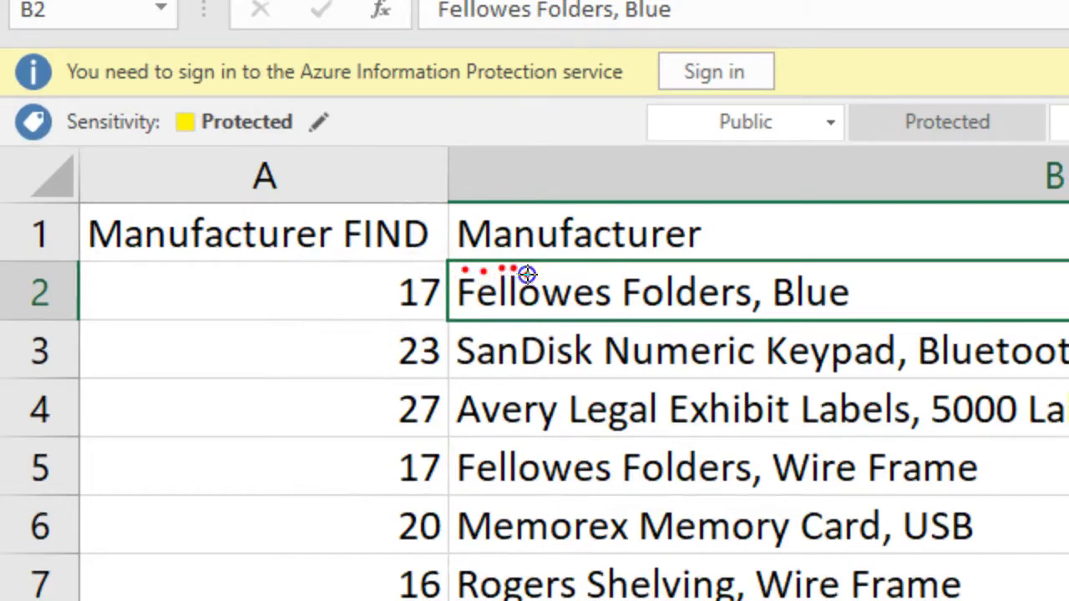
click(616, 312)
click(632, 271)
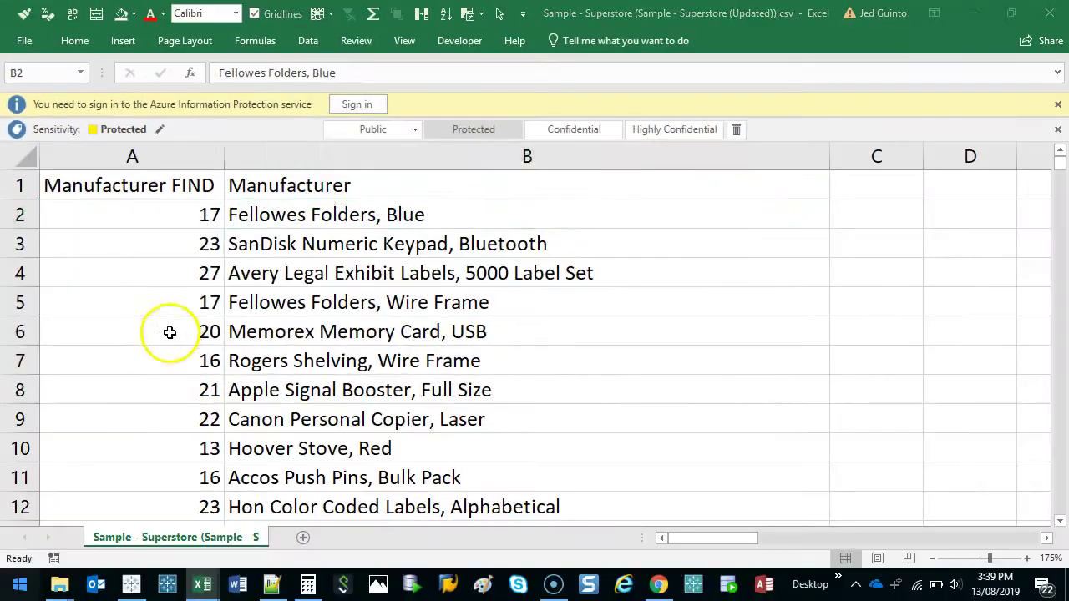
- Check the Manufacturer FIND value in row 10 by counting the characters up to the comma in "Hoover Stove, Red"
mouse_move(308, 584)
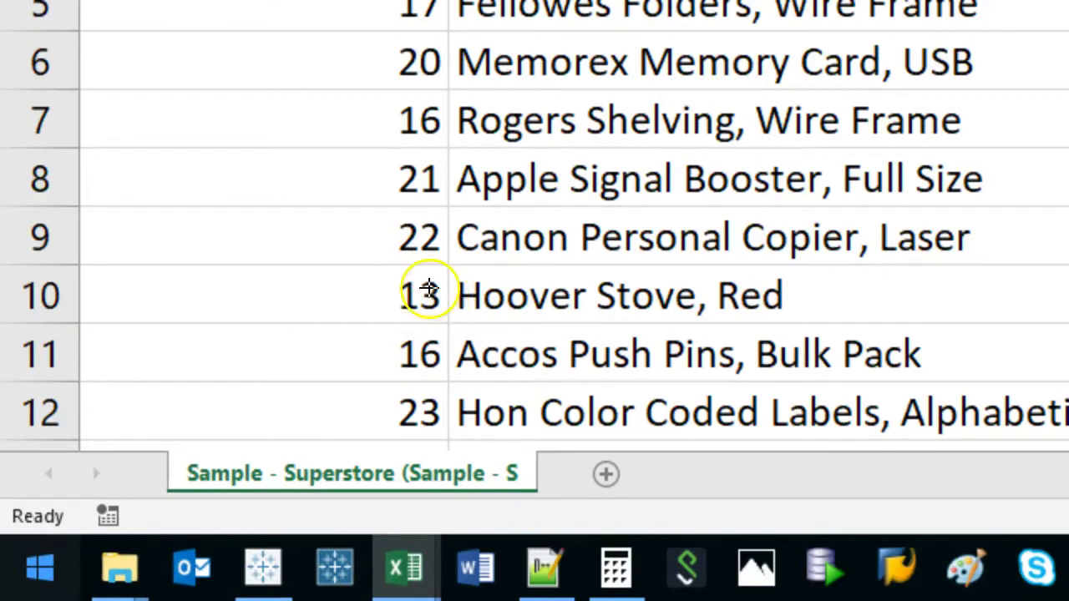
drag(339, 271, 335, 305)
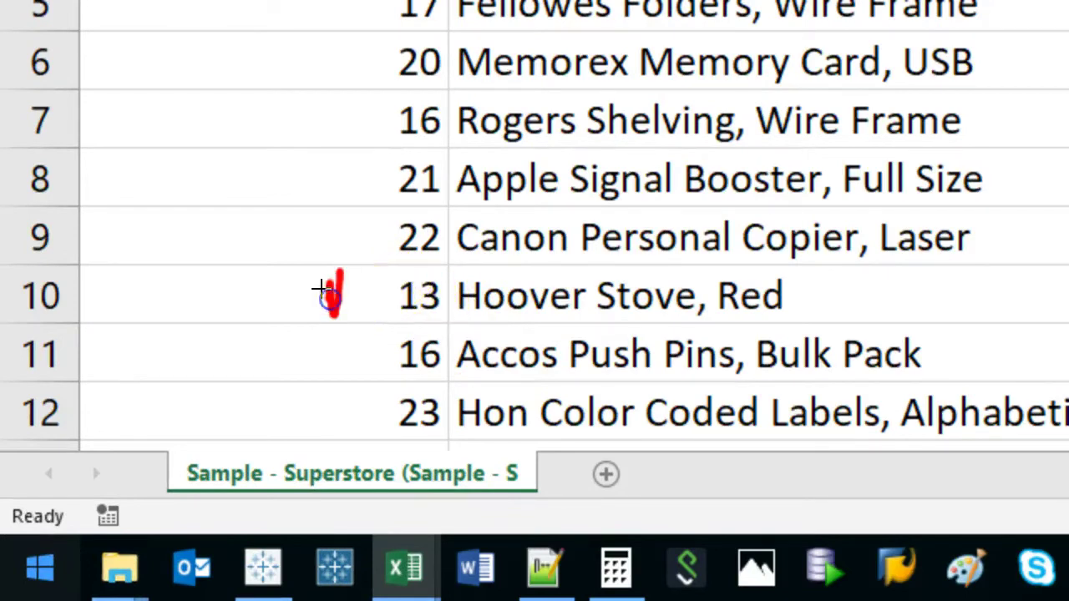
click(517, 273)
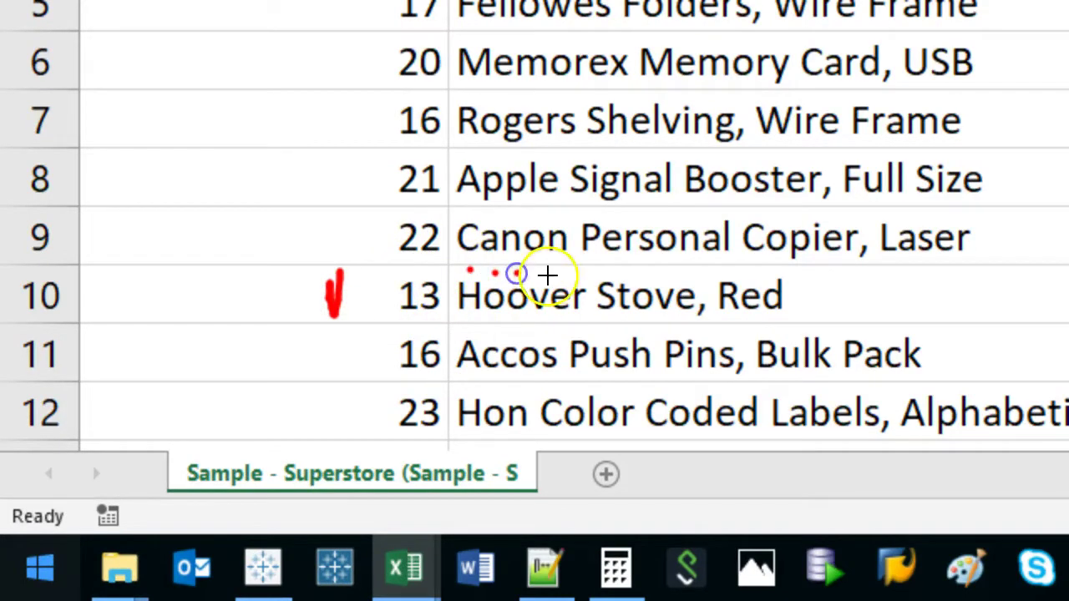
click(540, 274)
click(578, 273)
click(593, 315)
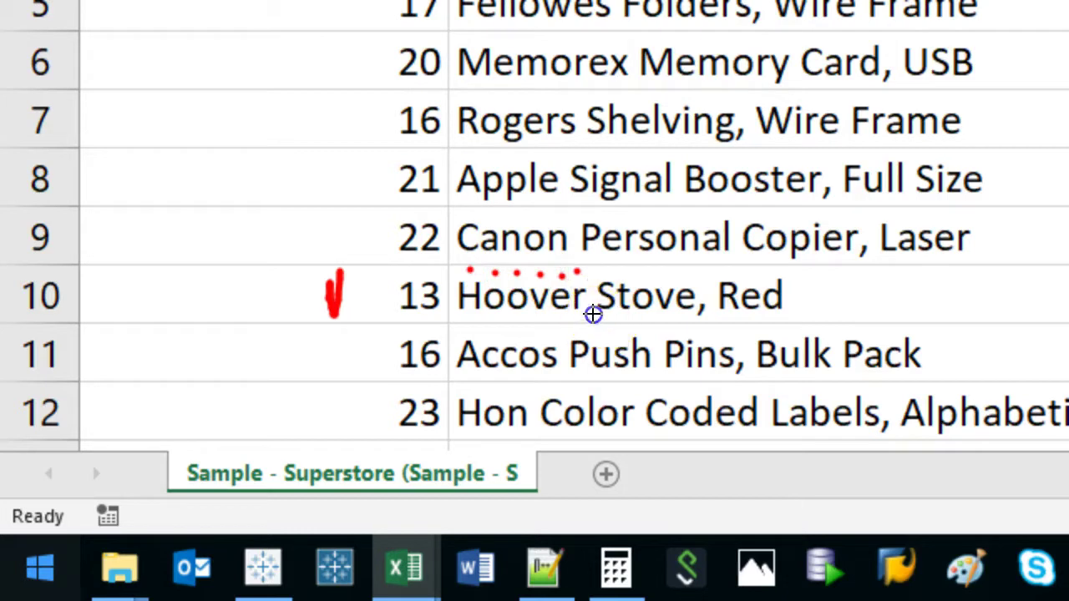
click(603, 274)
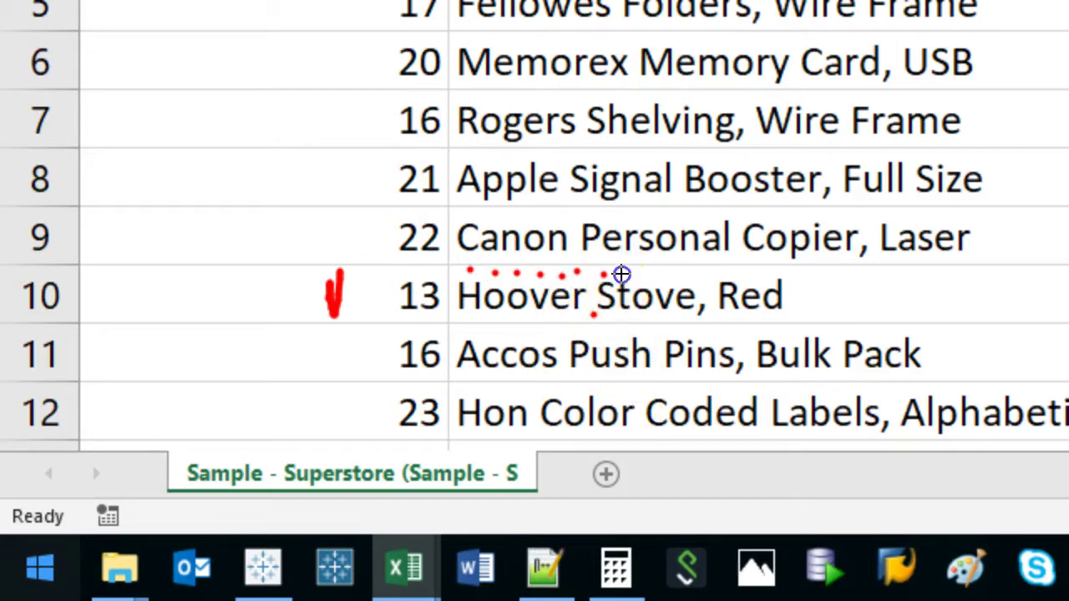
click(691, 274)
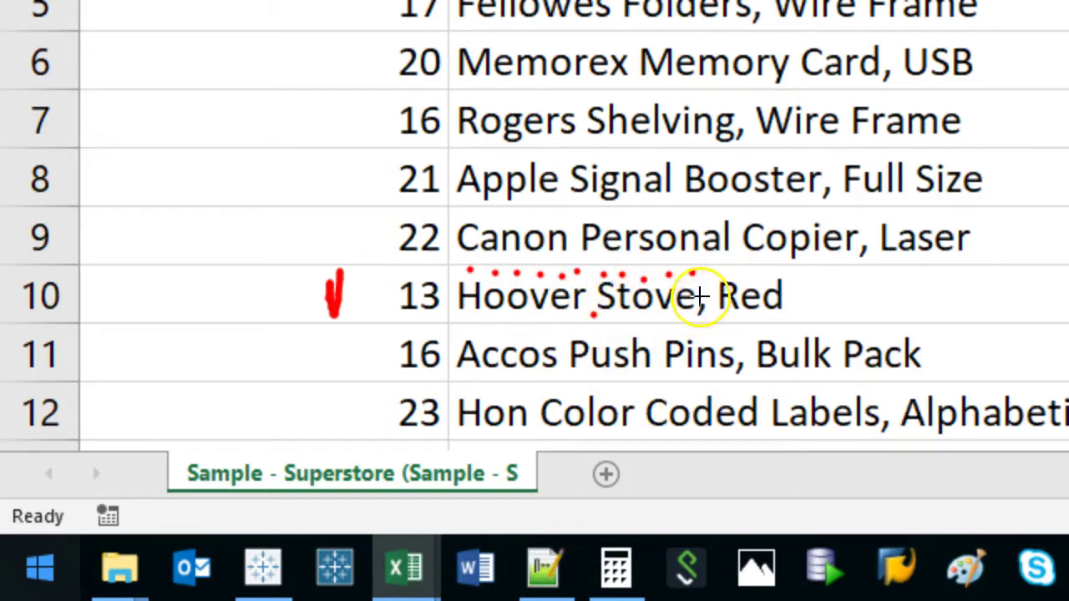
click(699, 295)
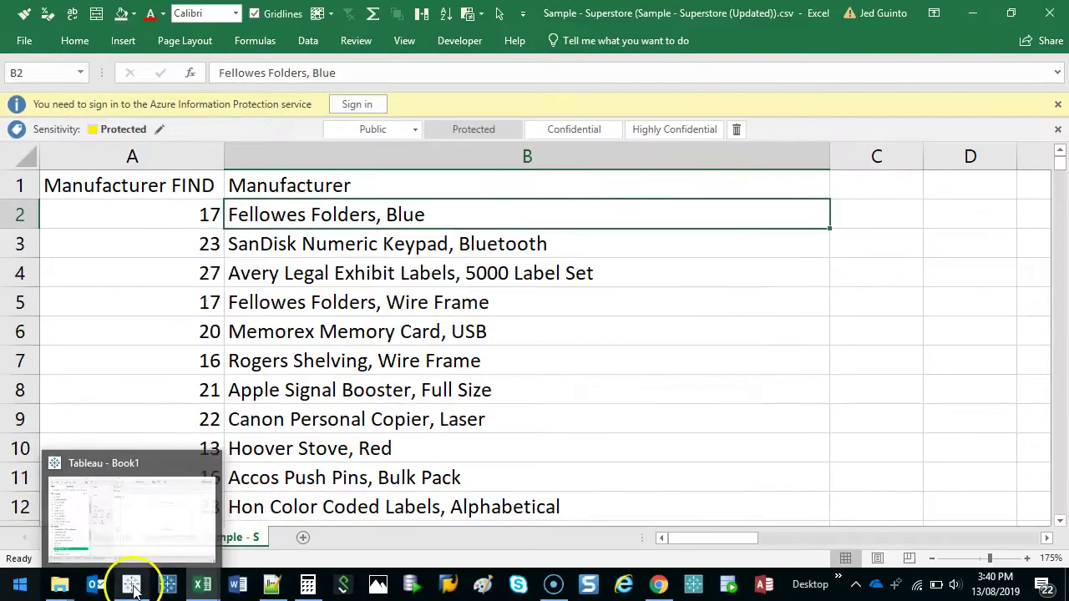
- Switch to the Tableau workbook and start a new calculated field
click(264, 568)
click(835, 114)
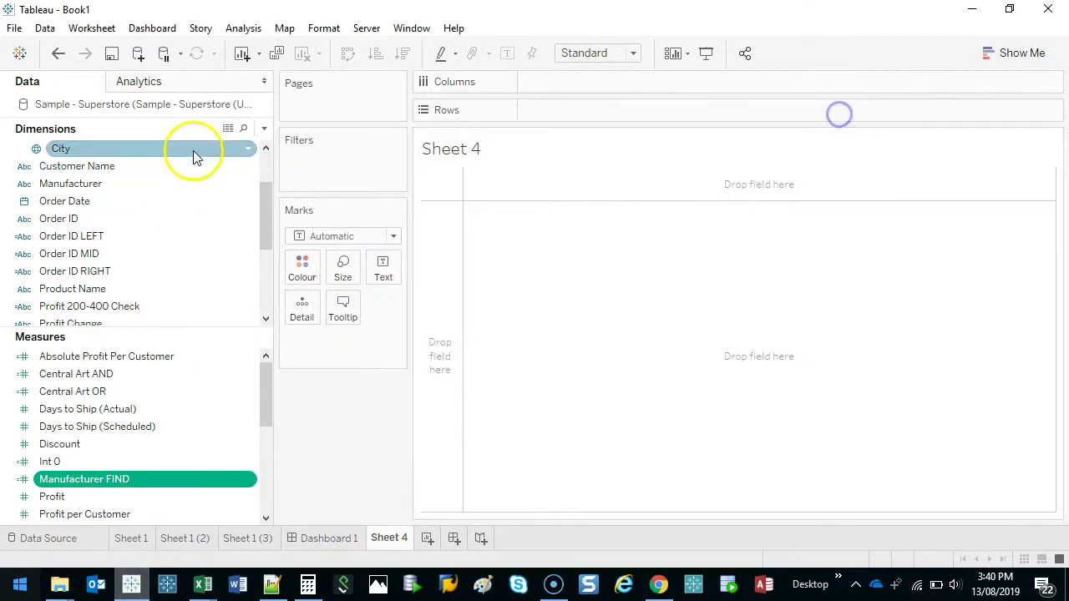
click(263, 131)
click(250, 146)
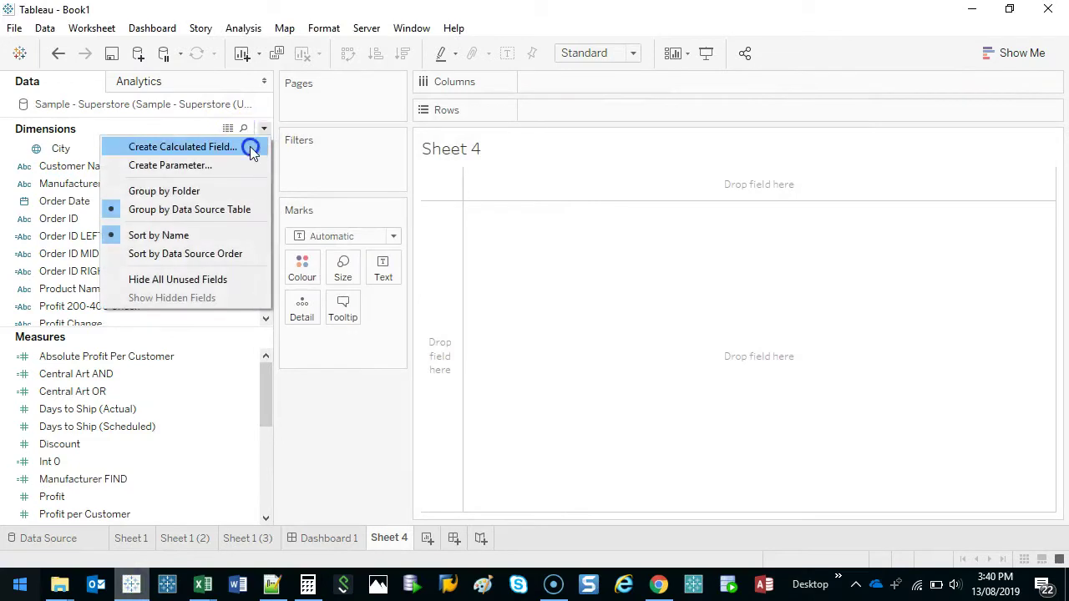
click(326, 187)
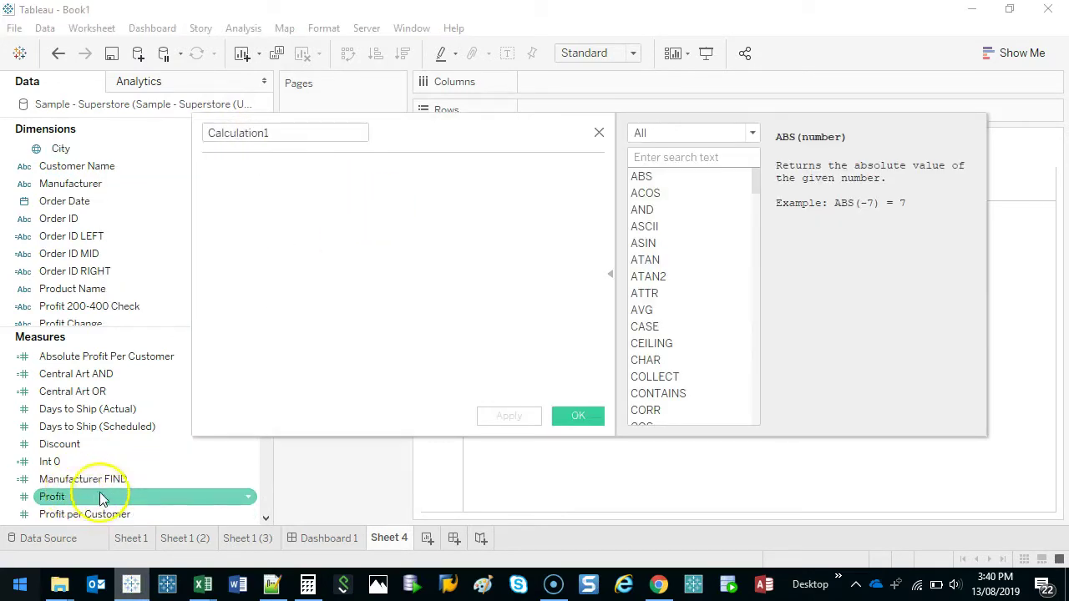
click(299, 242)
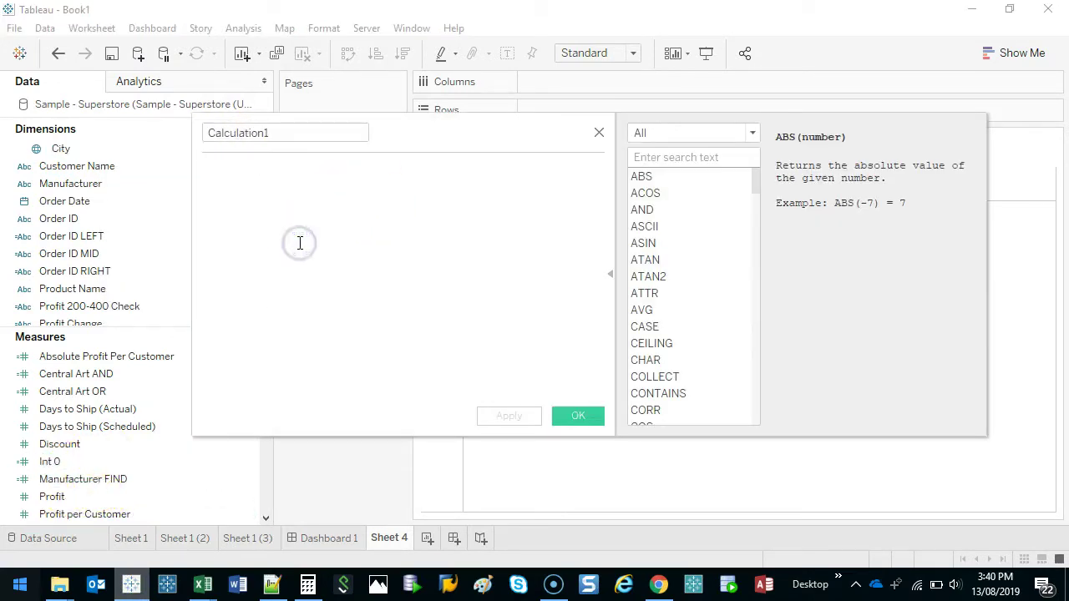
- Enter the formula left([Manufacturer],[Manufacturer FIND]) for the calculated field
text(left()
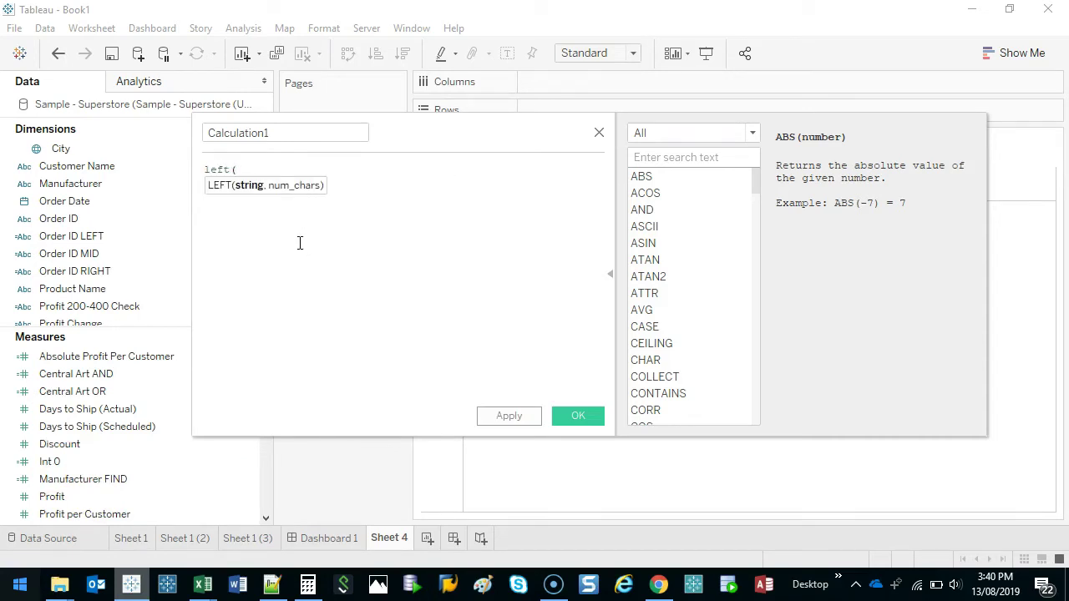
text(manu)
key(Return)
text(,manu)
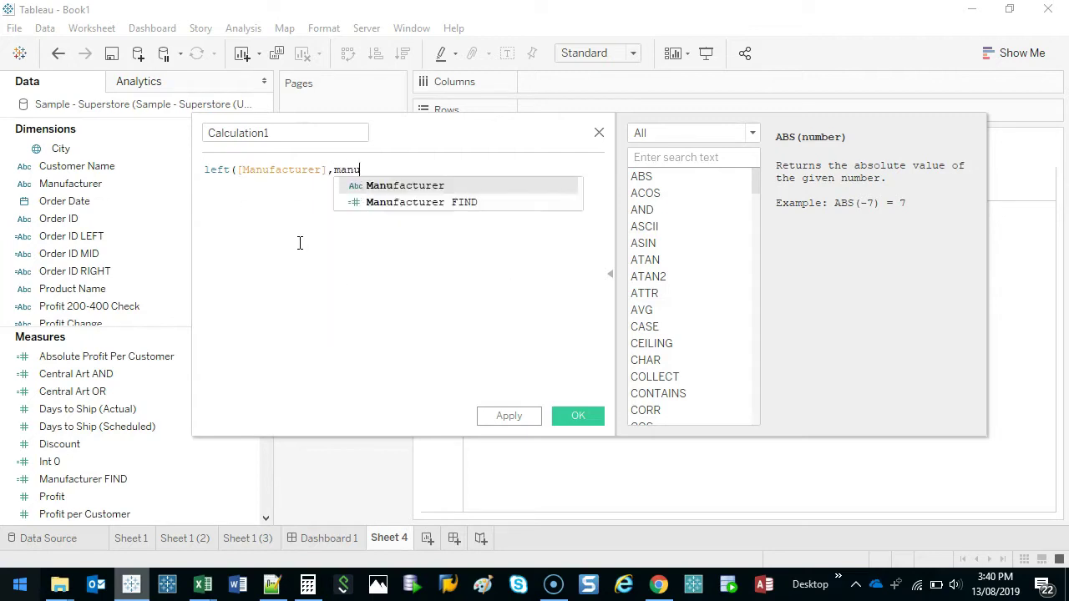
key(Down)
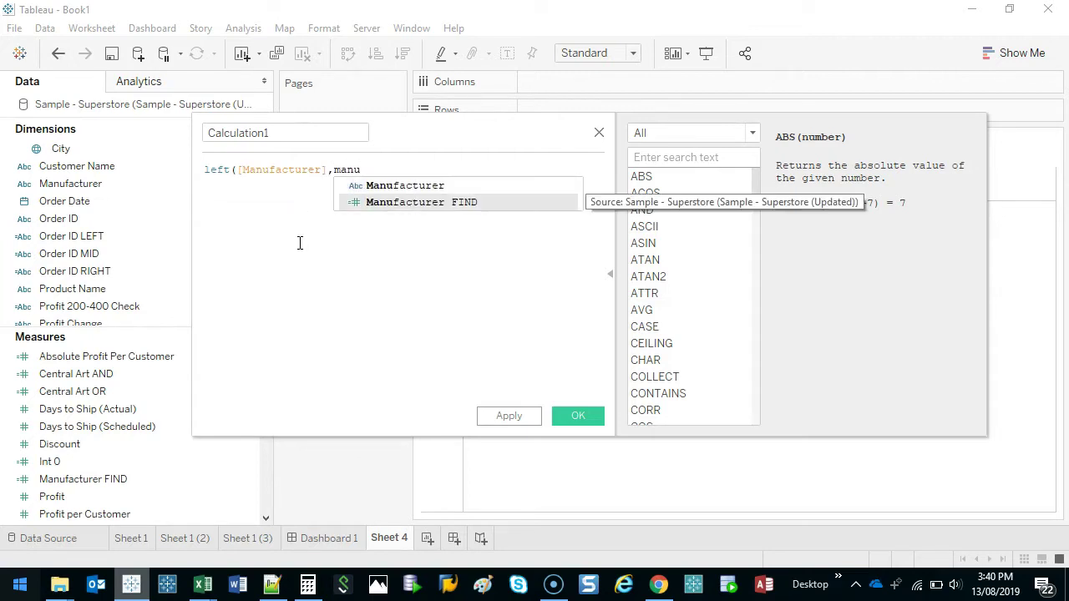
key(Return)
text())
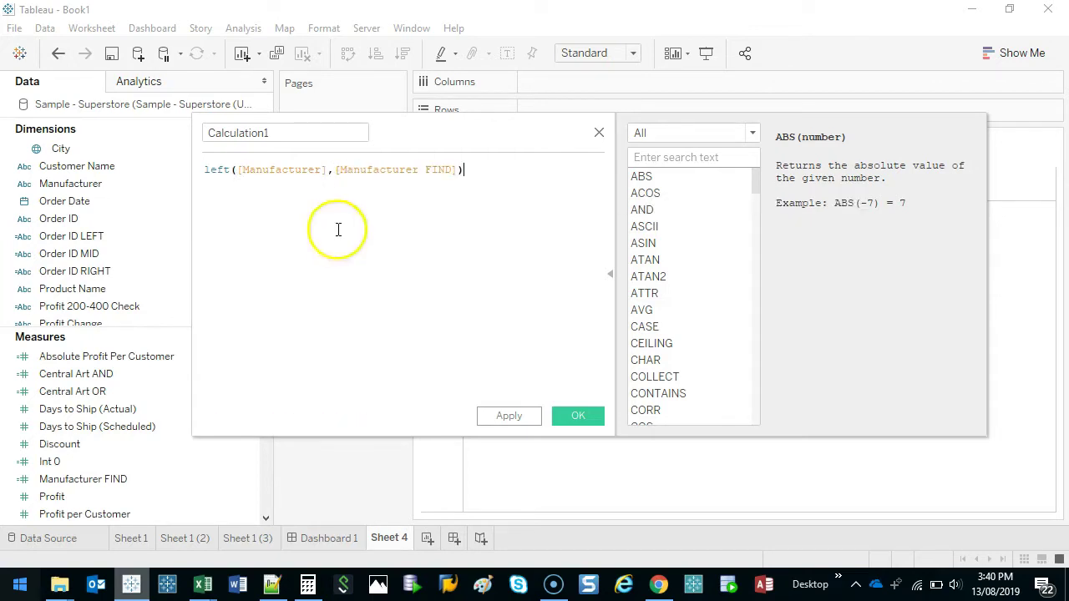
- Name the calculated field Manufacturer LEFT, review its [Manufacturer FIND] argument and save the field
text(Manufacturer LEFT)
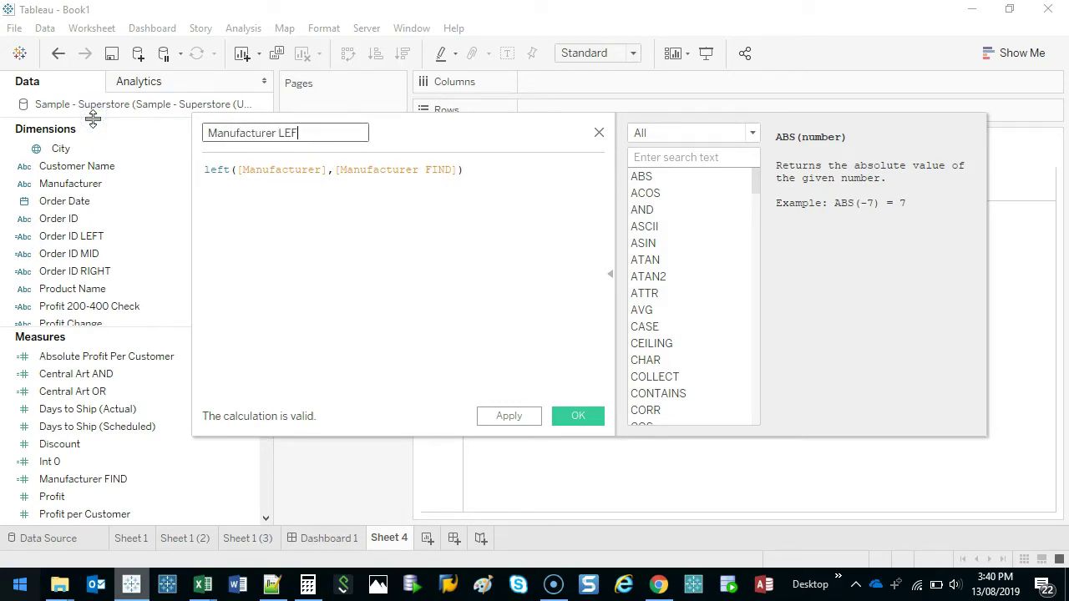
click(459, 170)
drag(459, 170, 346, 169)
click(484, 172)
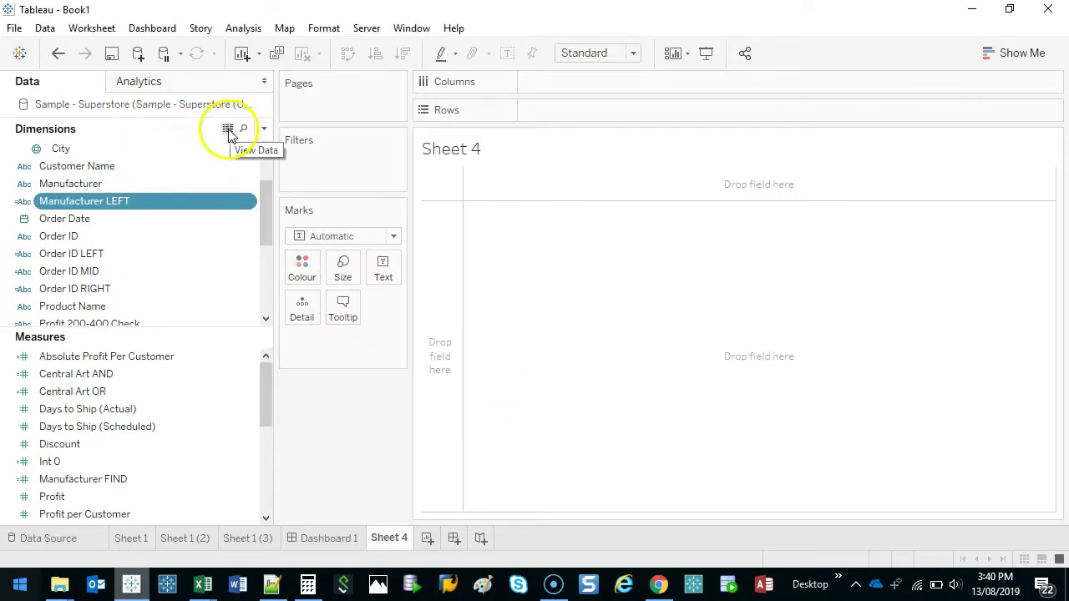
- View the underlying Superstore data full screen and compare the Manufacturer LEFT values with Manufacturer, checking for trailing commas
click(228, 132)
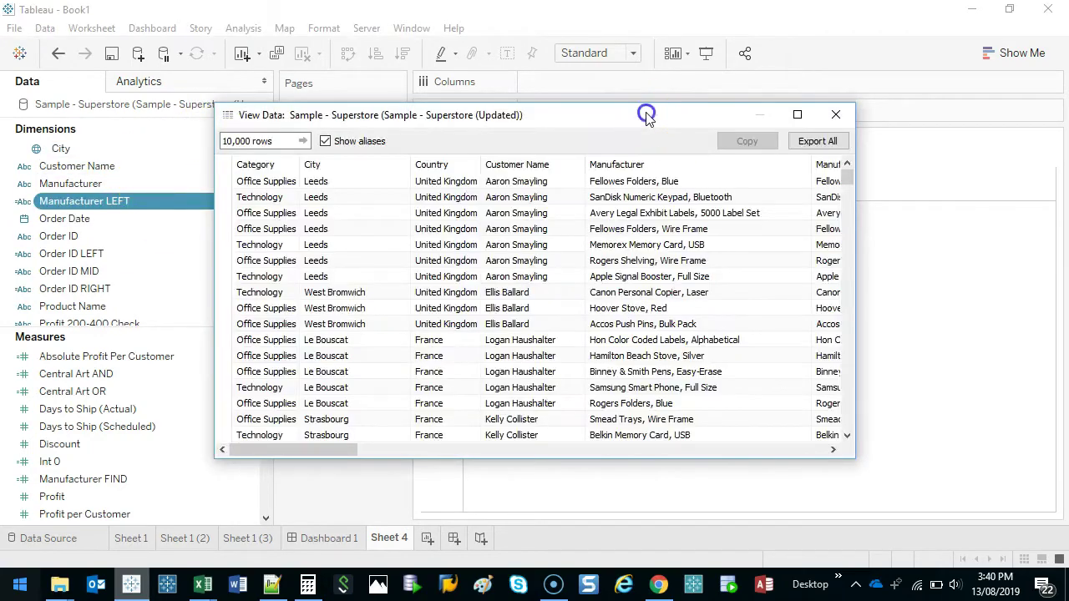
double_click(647, 115)
click(614, 72)
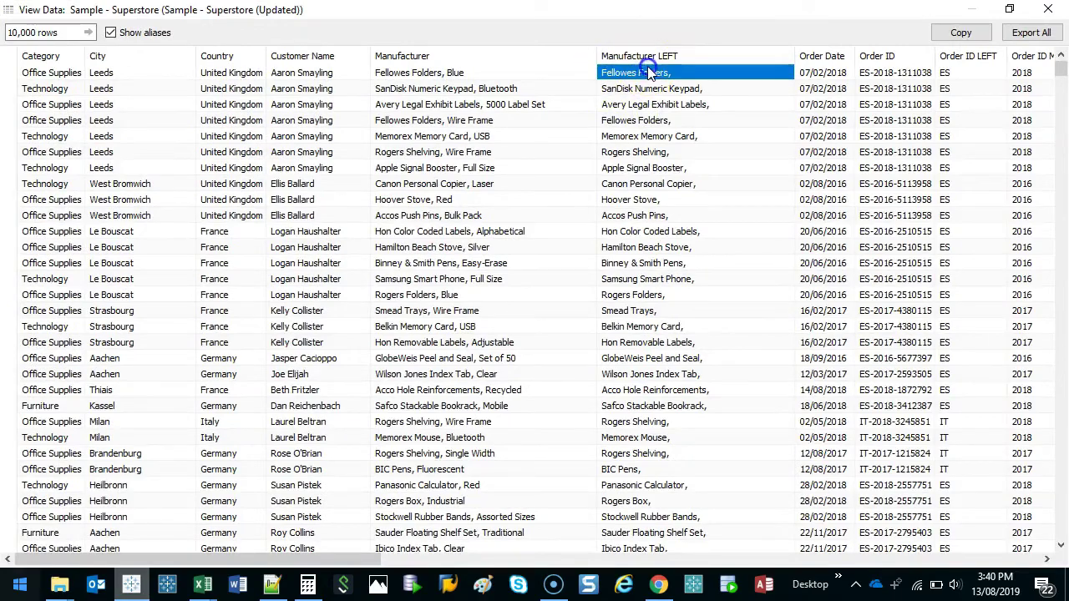
click(517, 76)
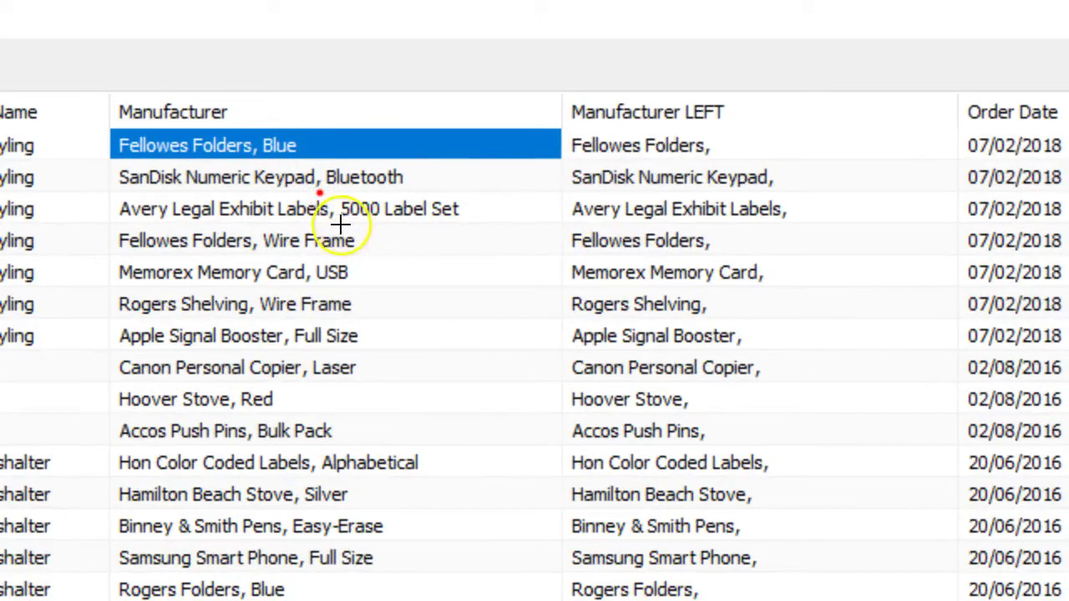
click(711, 258)
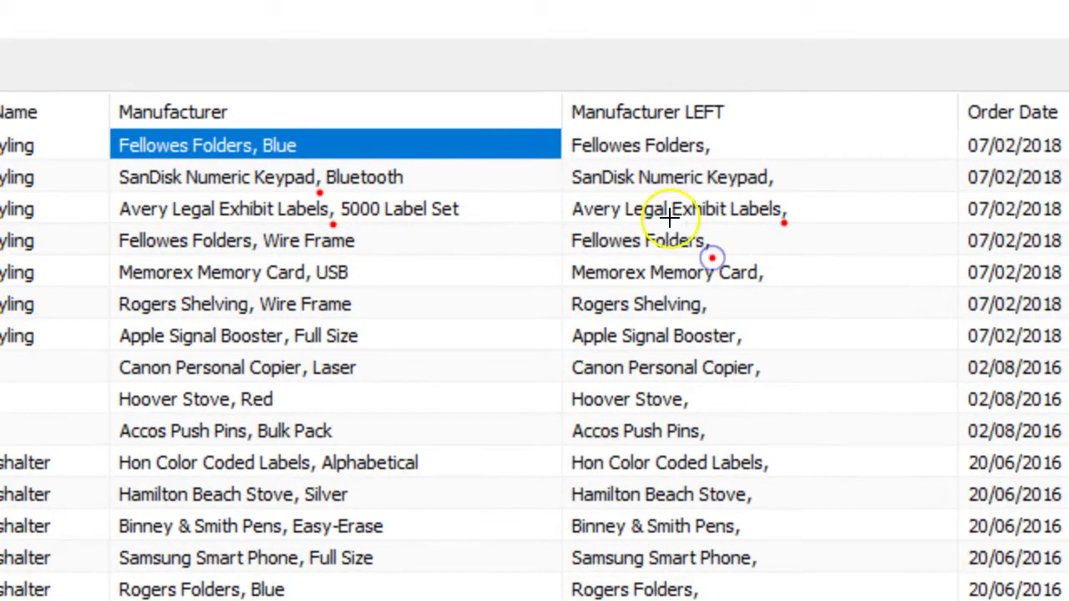
mouse_move(714, 134)
mouse_down()
mouse_move(696, 148)
mouse_move(714, 135)
mouse_up()
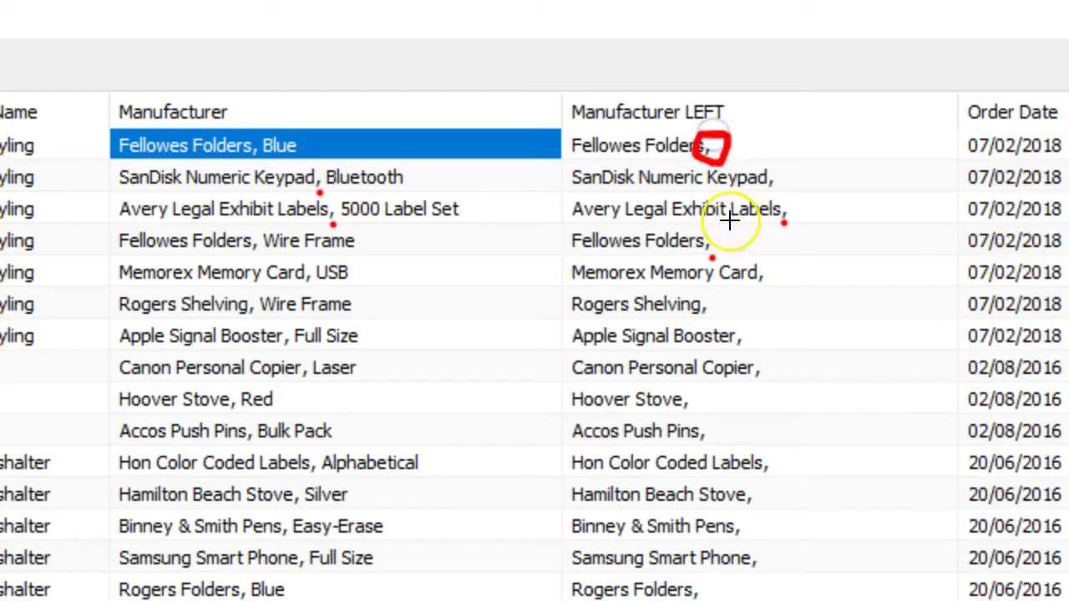
mouse_move(783, 164)
mouse_down()
mouse_move(781, 192)
mouse_move(781, 158)
mouse_up()
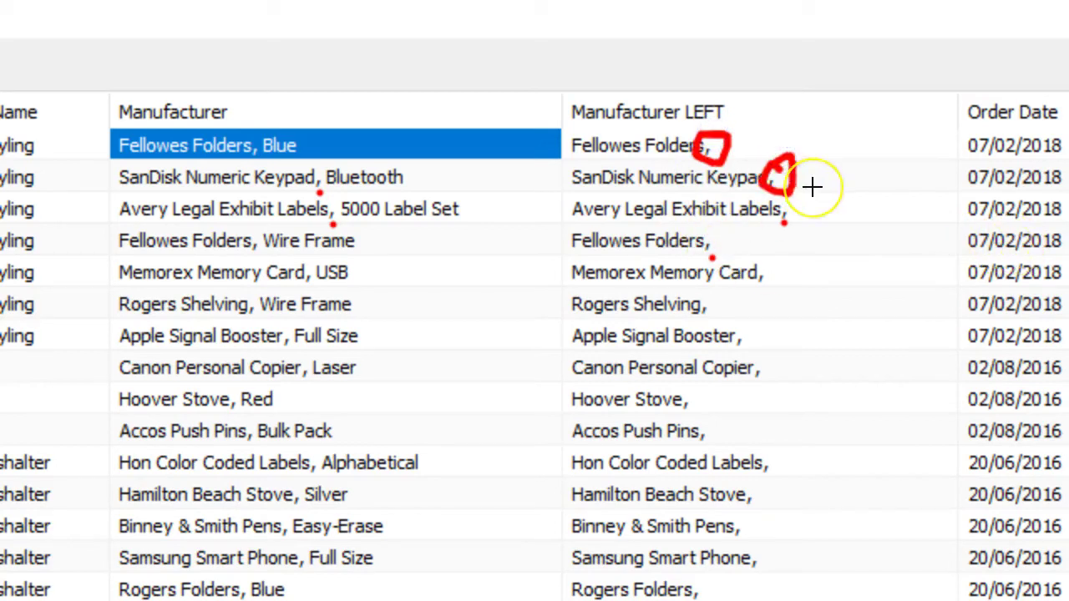
click(714, 153)
drag(568, 192, 768, 192)
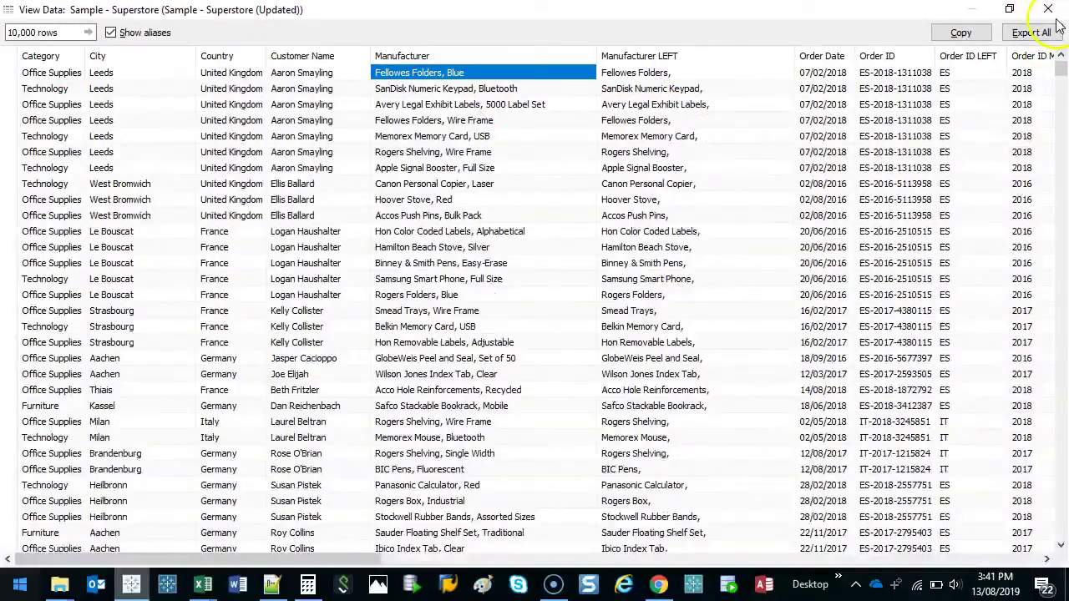
click(1057, 10)
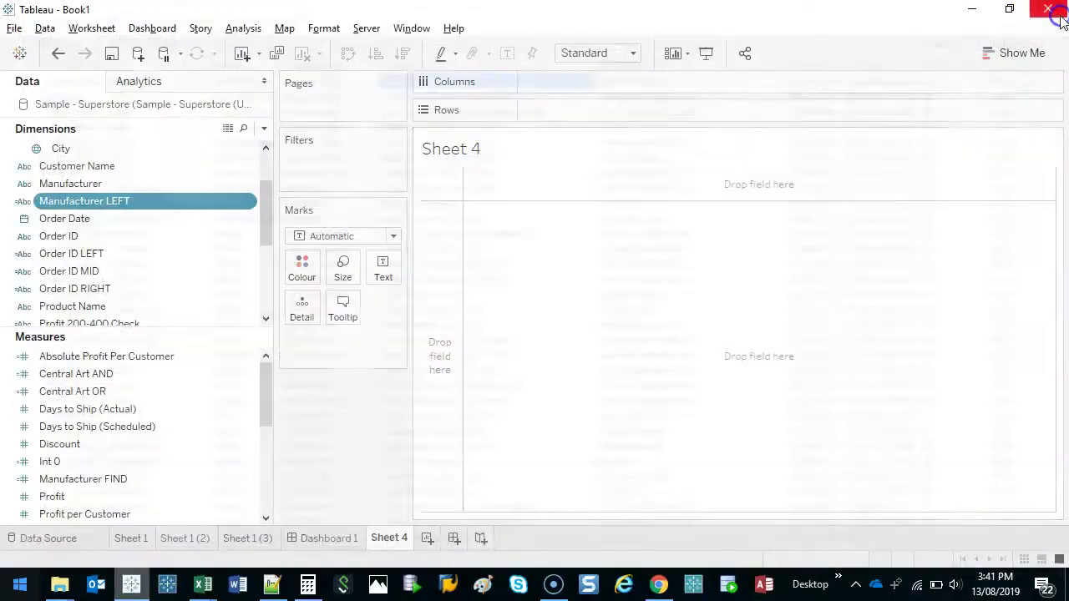
- Edit the Manufacturer LEFT calculation to left([Manufacturer],[Manufacturer FIND] - 1) and save it
click(76, 205)
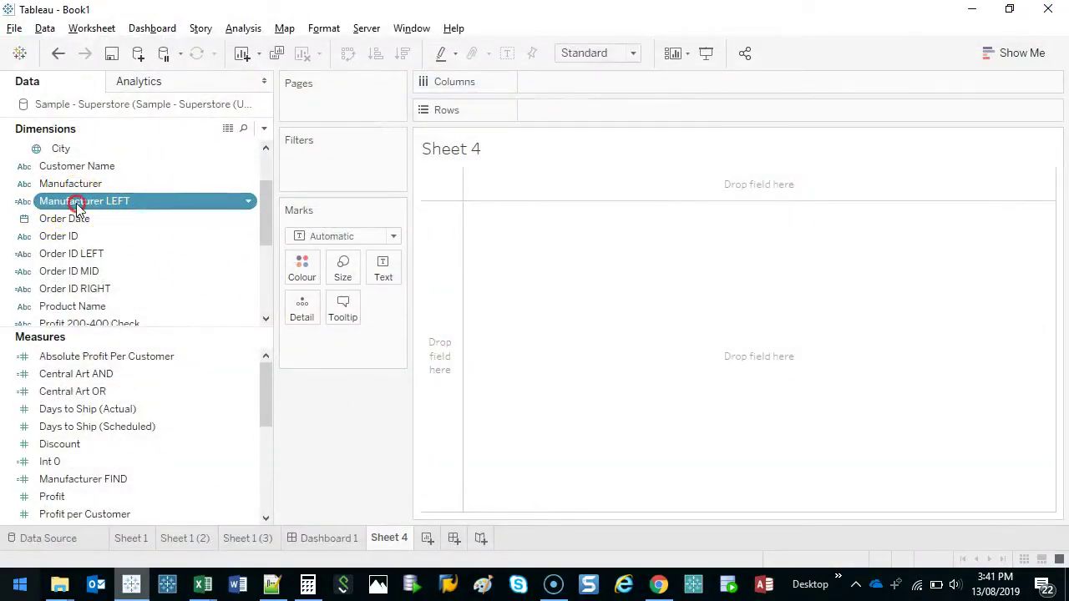
right_click(77, 205)
click(139, 83)
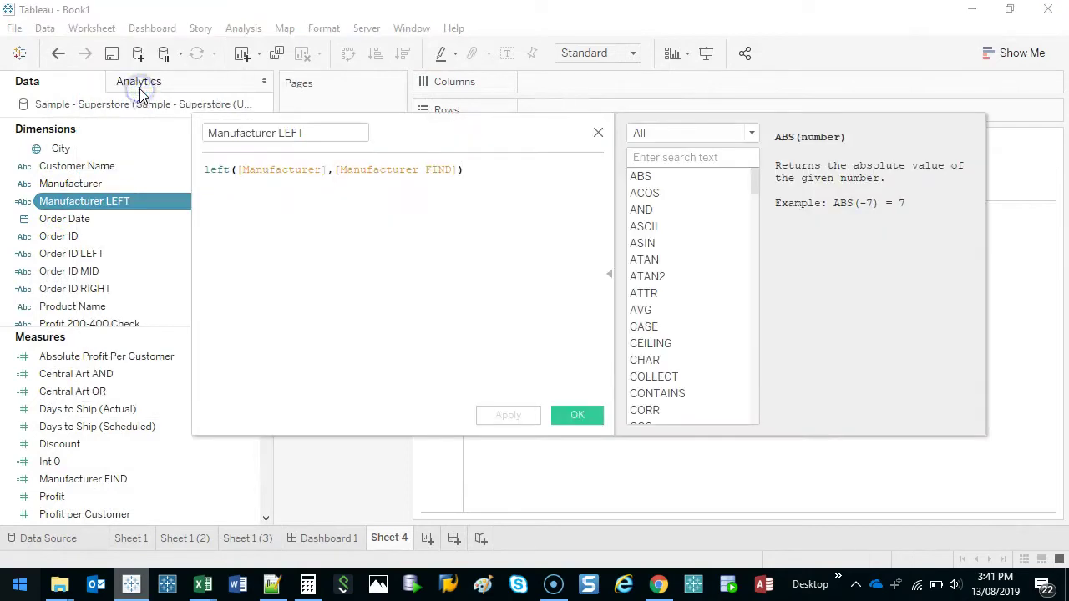
click(457, 169)
text(-)
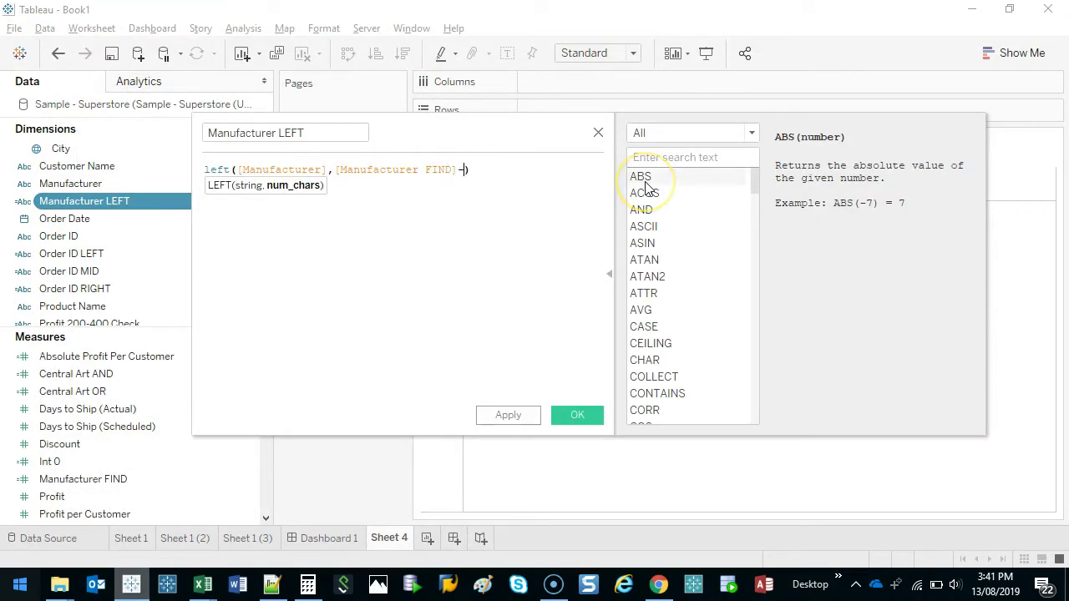
text(1)
click(460, 170)
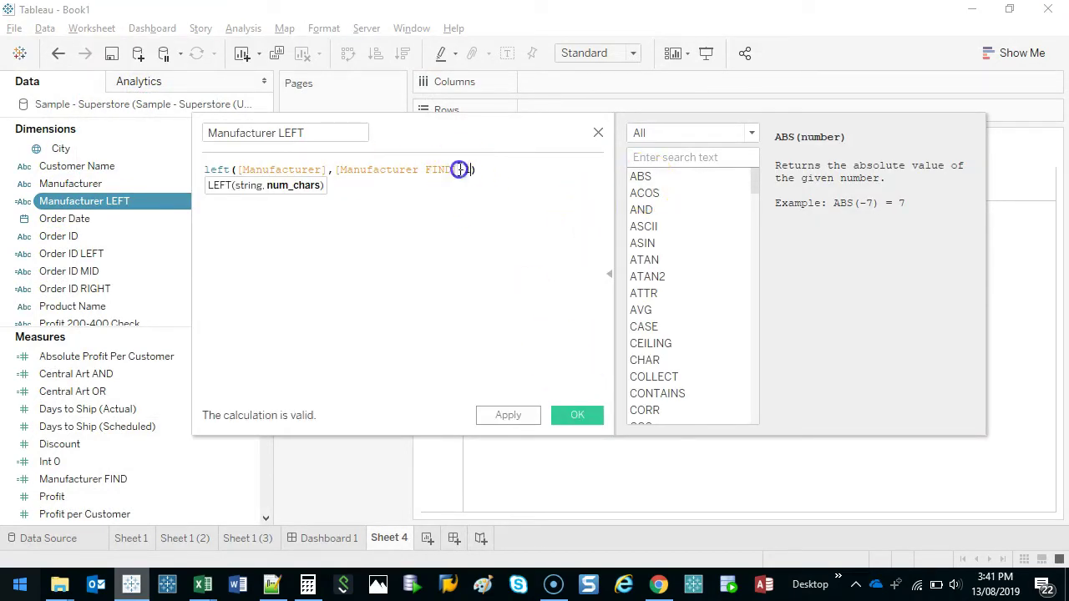
click(469, 169)
click(580, 415)
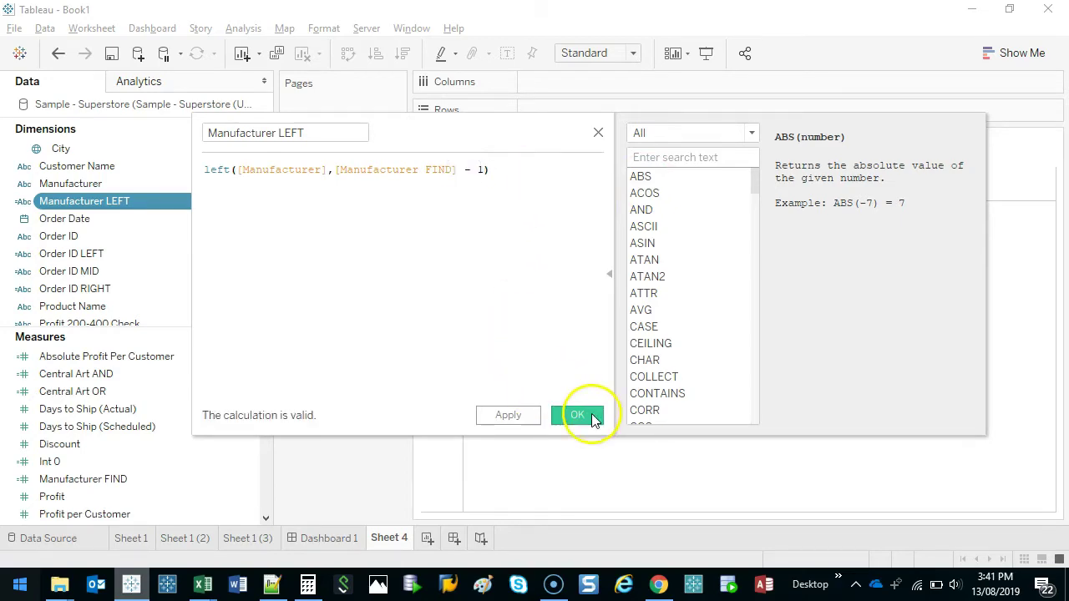
- View the underlying data again to check the Manufacturer LEFT values without the comma, and close the data view
click(228, 128)
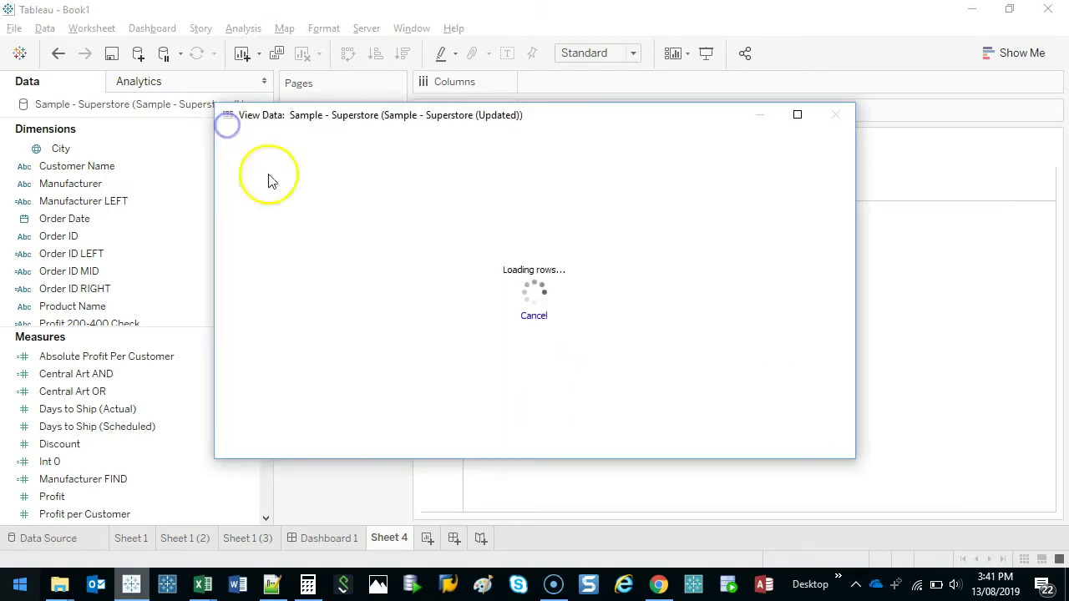
drag(327, 452, 357, 451)
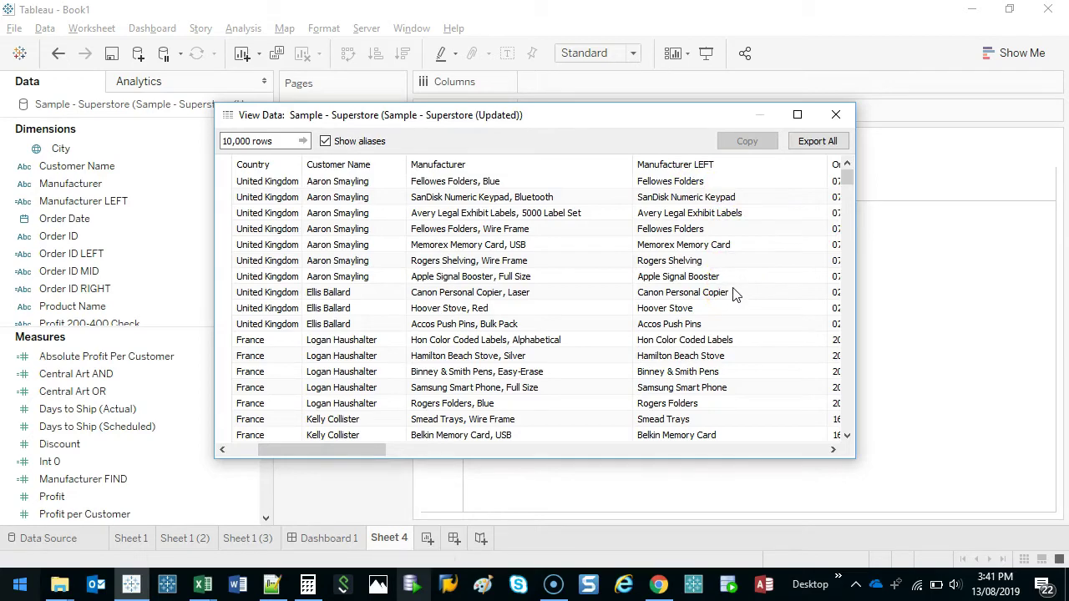
click(835, 117)
- Change the number subtracted from [Manufacturer FIND] in the Manufacturer LEFT calculation to 5 and save it
right_click(74, 201)
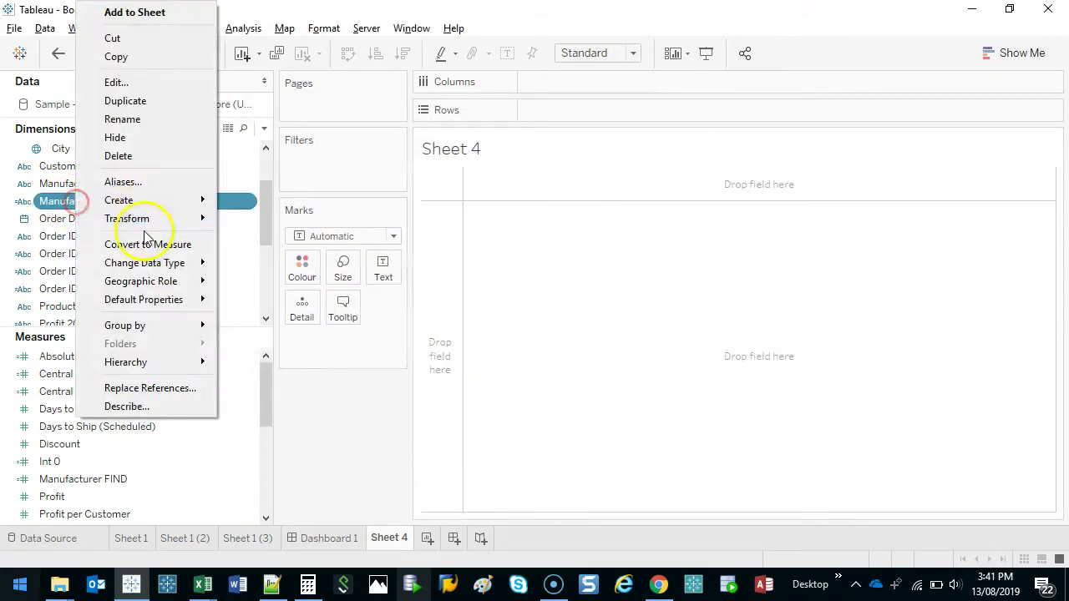
click(138, 82)
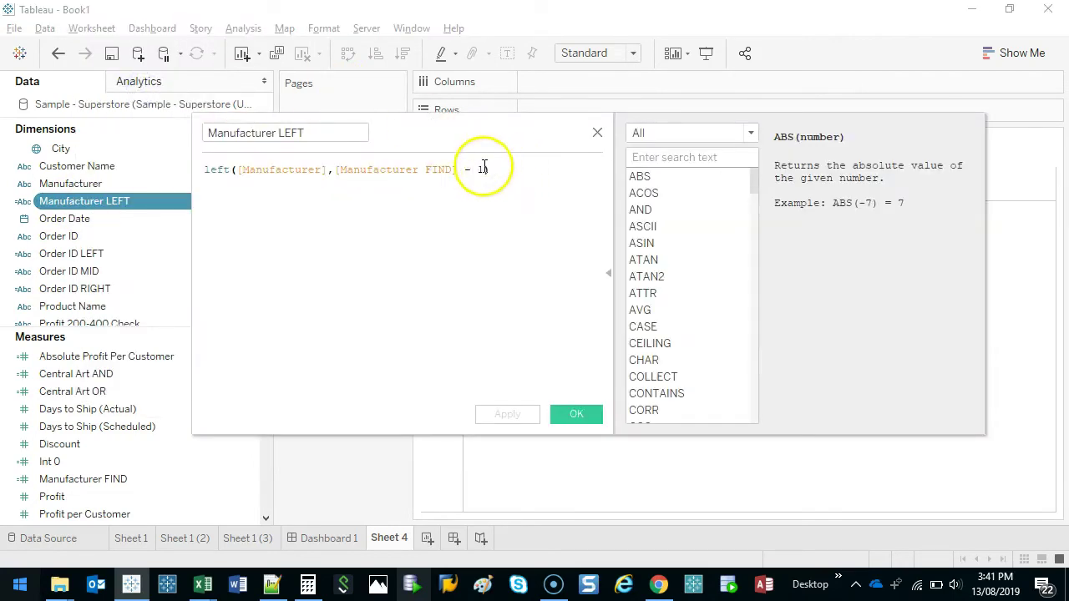
click(479, 168)
key(BackSpace)
text(5)
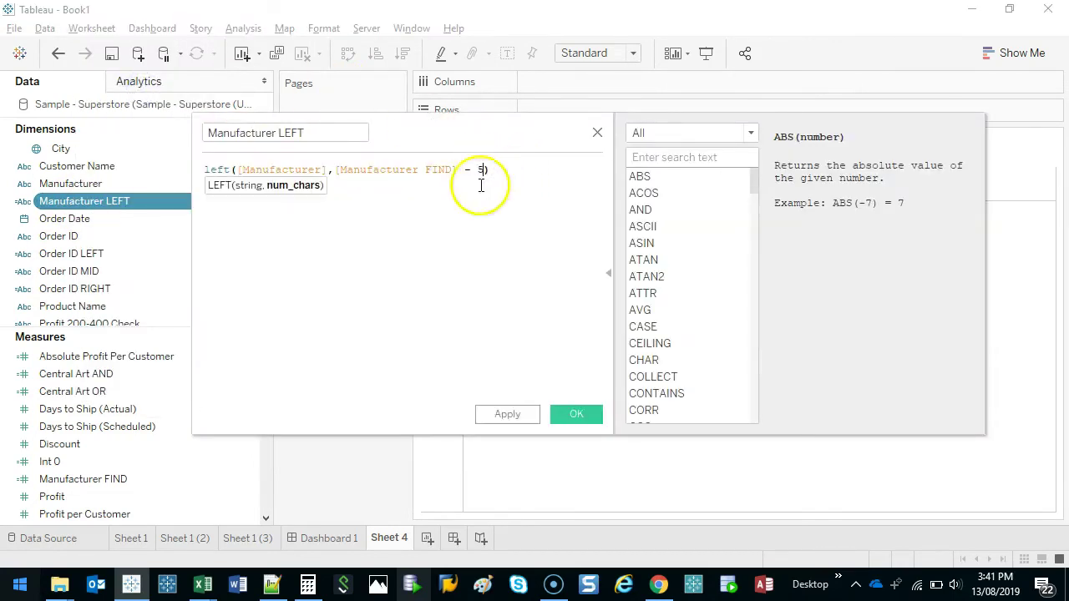
click(591, 417)
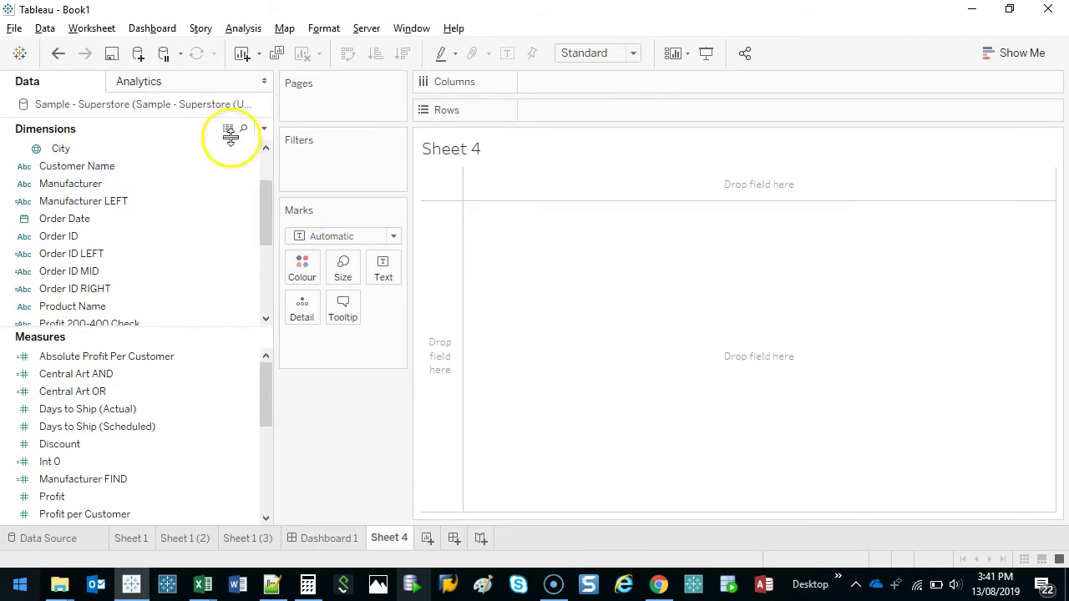
- View the underlying data and check how subtracting 5 shortens the Manufacturer LEFT values, starting with the first row
click(232, 130)
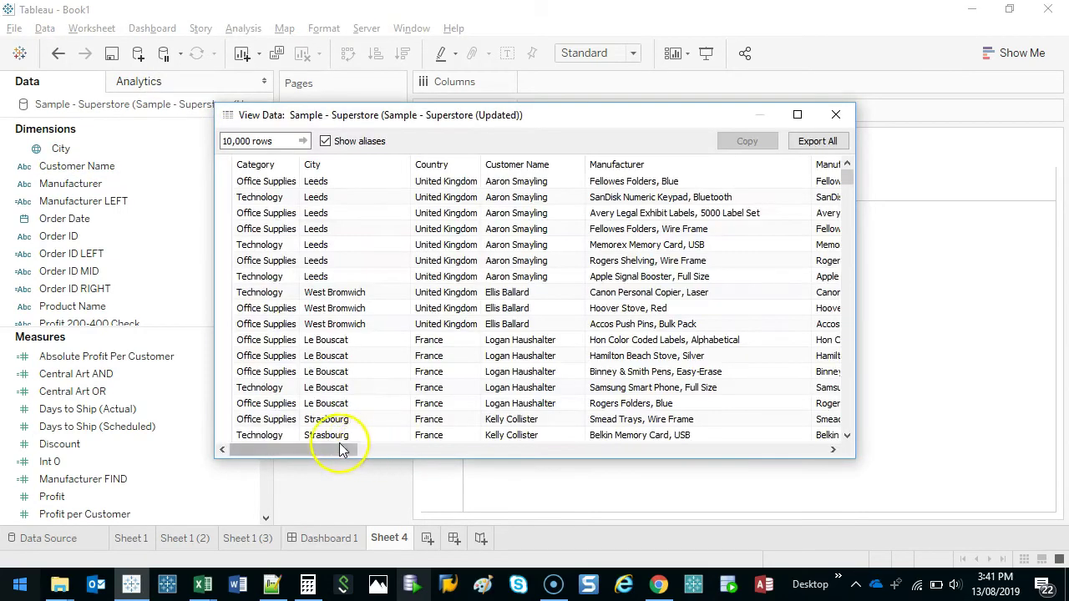
drag(338, 449, 377, 453)
click(614, 182)
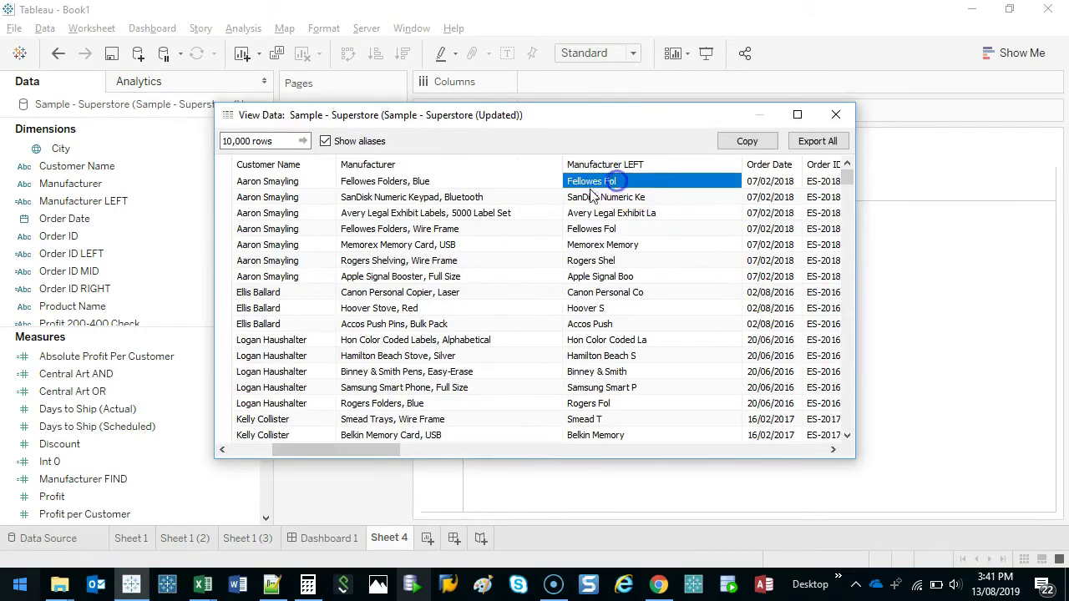